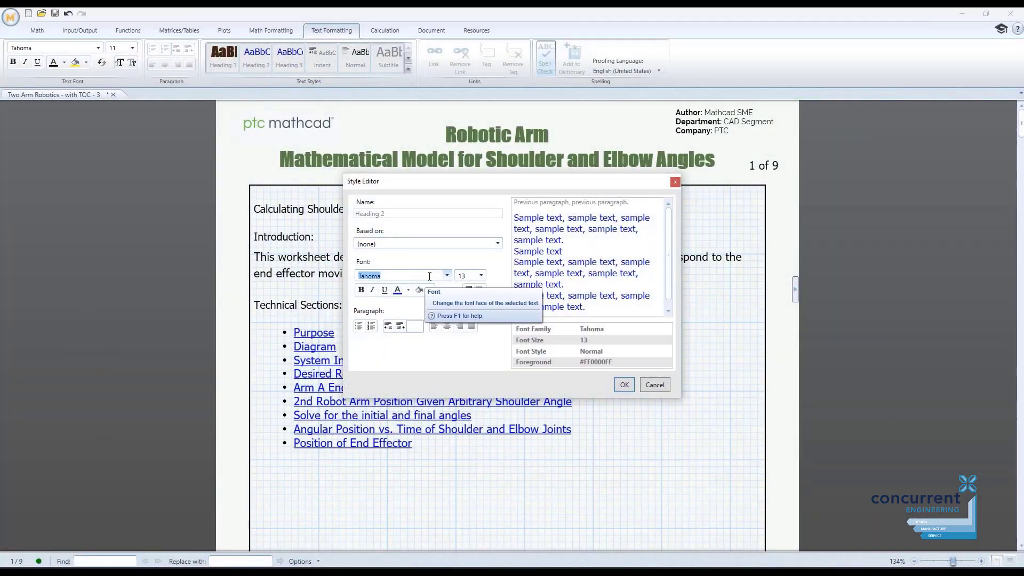
Step: Set the heading style font to Impact, size 16, dark brown colour
type("Impact")
left_click(481, 276)
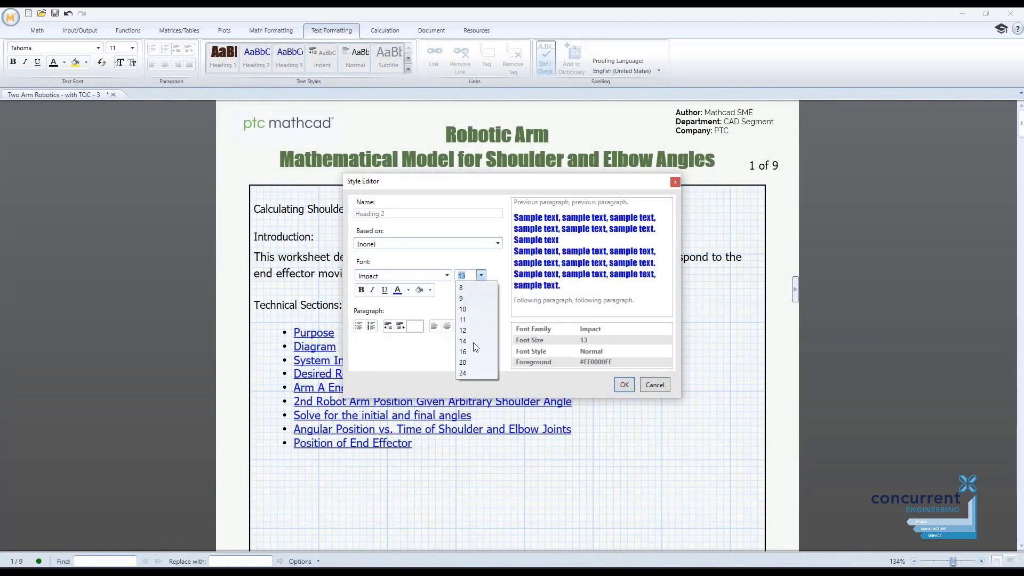
left_click(472, 342)
left_click(408, 289)
left_click(411, 321)
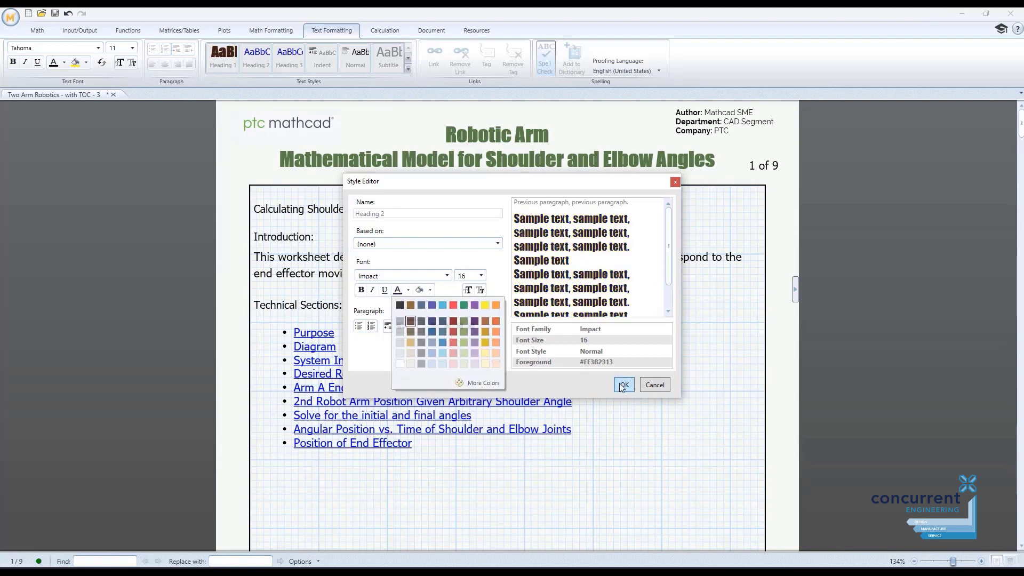
left_click(622, 385)
Step: Apply Heading 1 to the title and Heading 2 to the Introduction and Technical Sections lines
triple_click(362, 210)
left_click(232, 66)
left_click(301, 235)
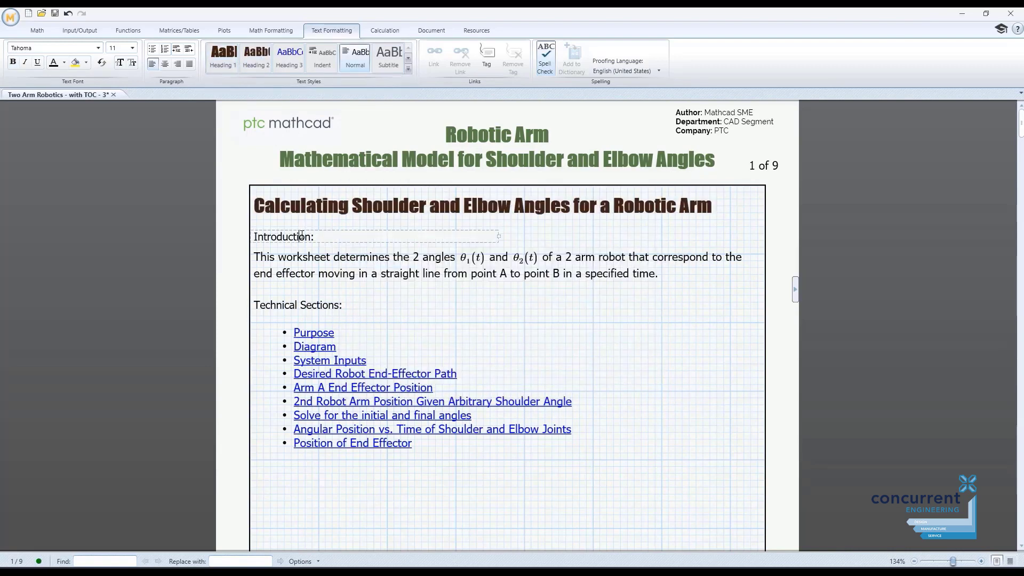
left_click(325, 305, "ctrl")
left_click(253, 57)
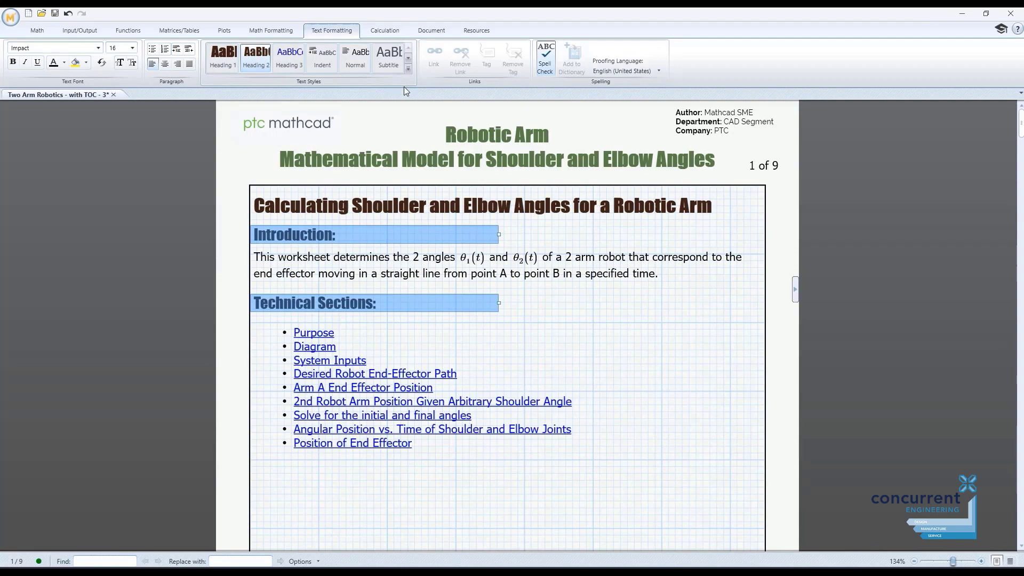
left_click(585, 294)
Step: Create a new Arial italic text style named Contents
left_click(408, 69)
left_click(286, 127)
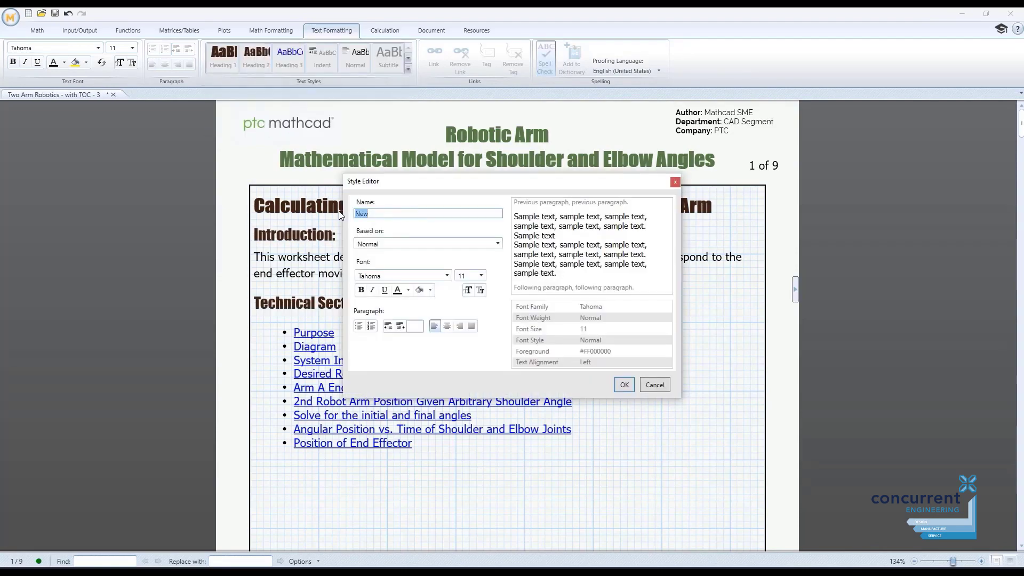
left_click(447, 275)
left_click_drag(467, 497, 469, 320)
left_click(376, 303)
left_click(372, 290)
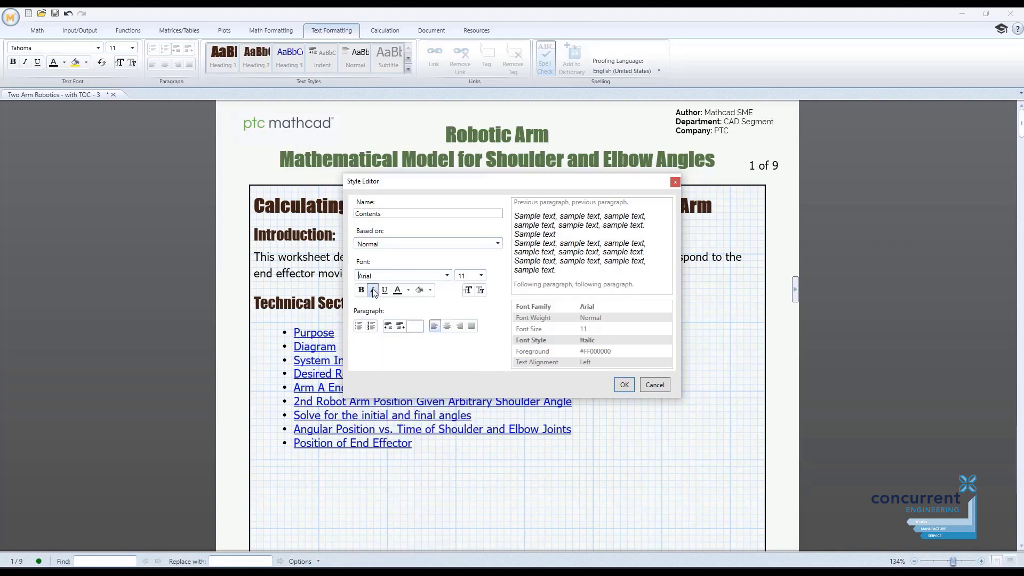
left_click(624, 385)
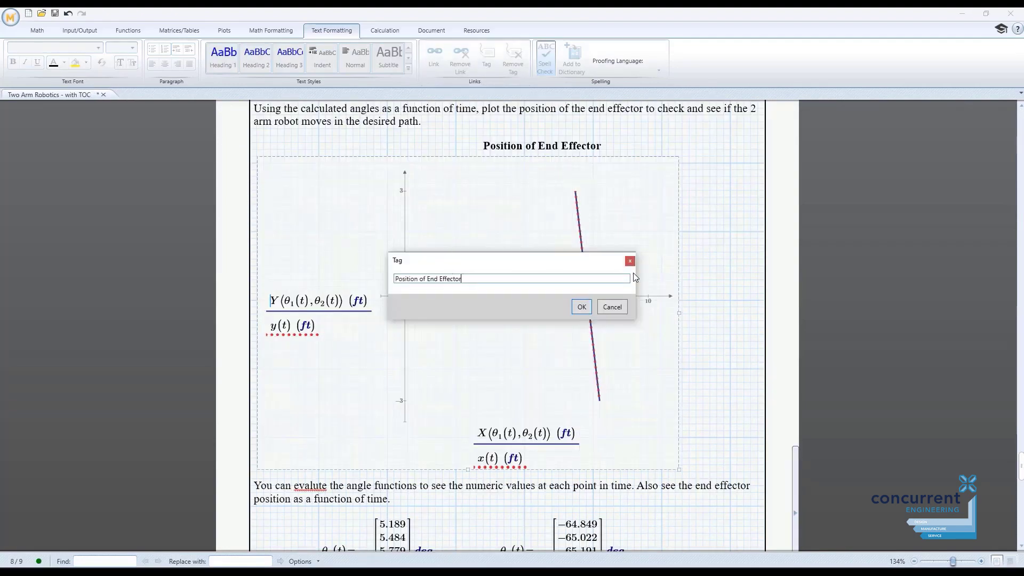
Step: Tag the plot title, unbold the contents entry, link it to #Position of End Effector, and test
left_click(601, 307)
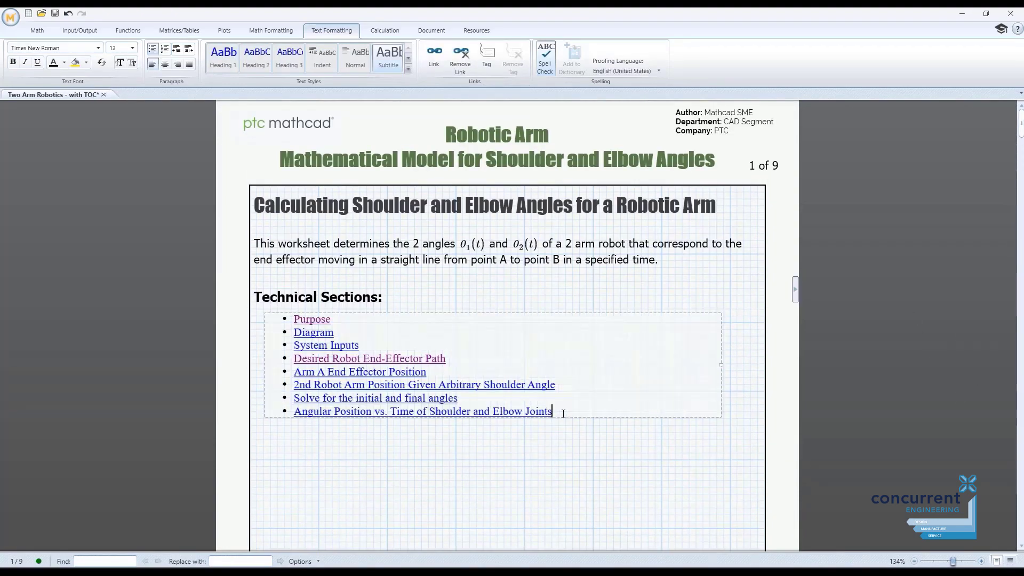
left_click_drag(408, 425, 314, 422)
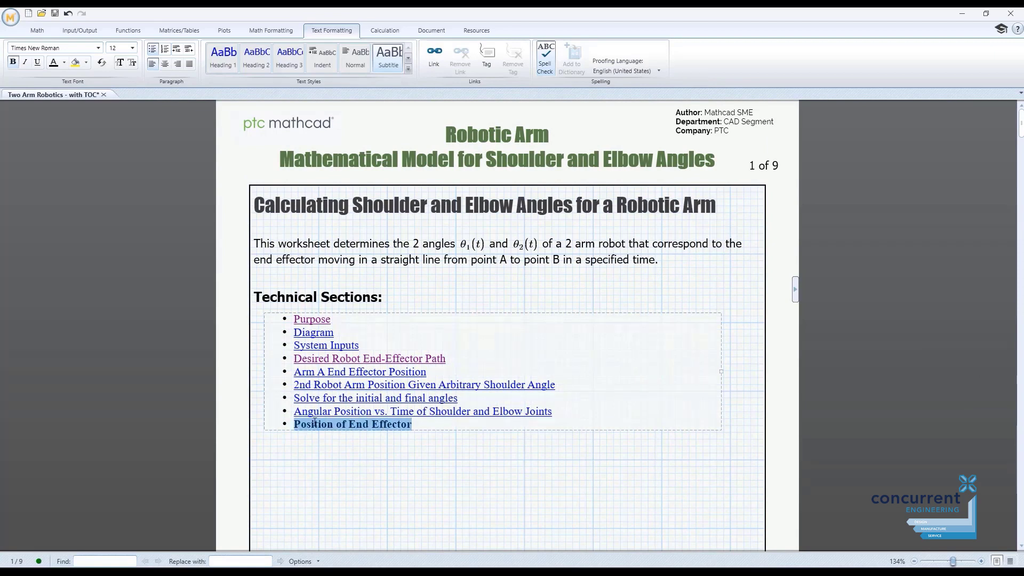
left_click(13, 62)
left_click(434, 53)
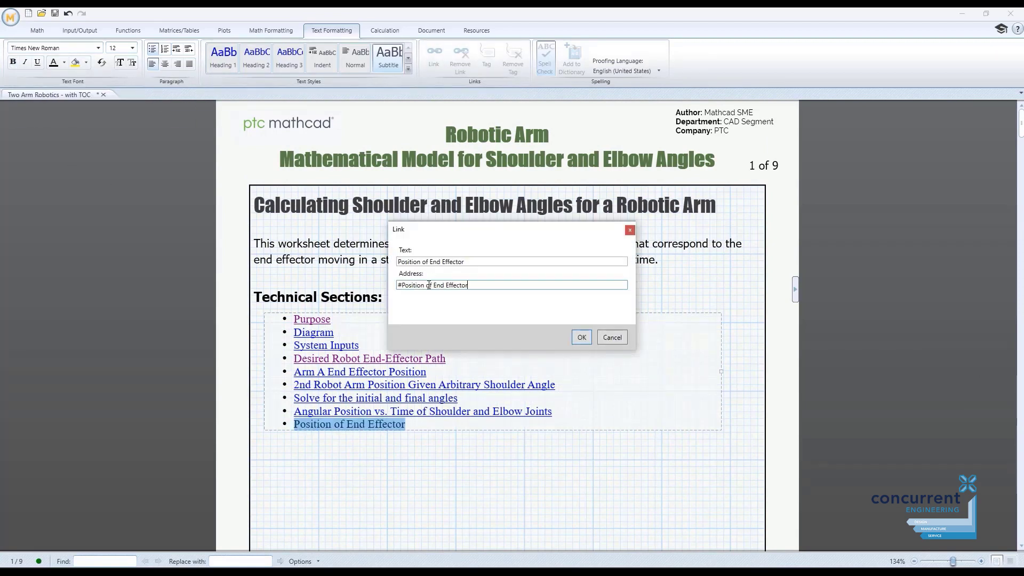
key("Return")
left_click(370, 425, "ctrl")
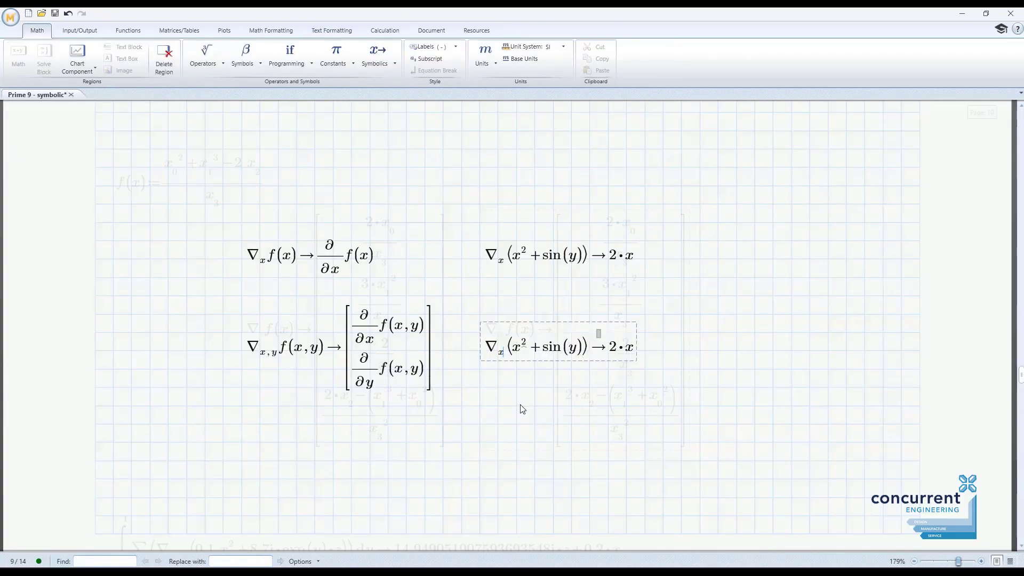
Step: Evaluate find(x) symbolically, then recalculate with the constraint changed to a·x³=b
scroll(517, 411, "down", 15)
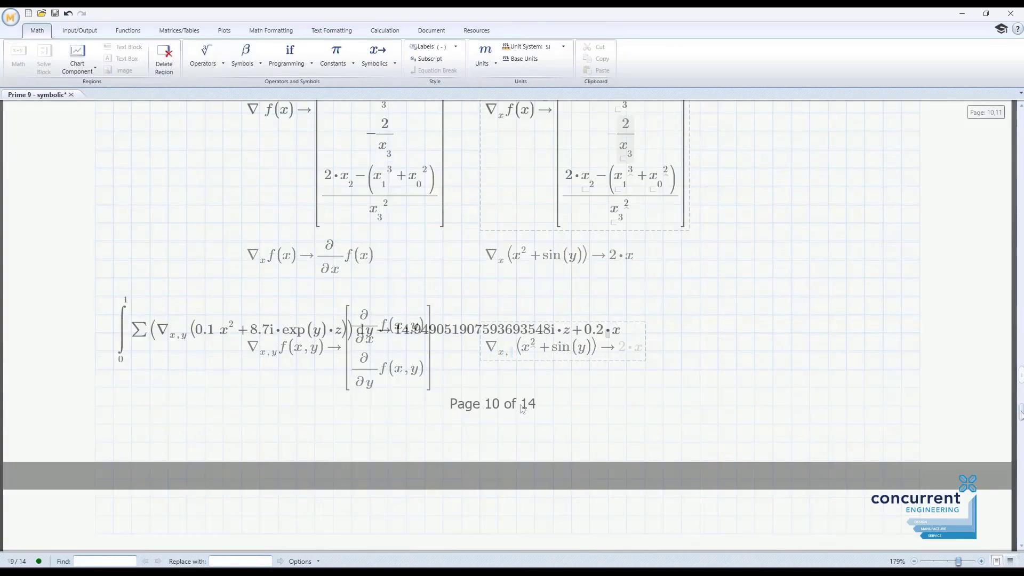
left_click_drag(1020, 427, 1020, 429)
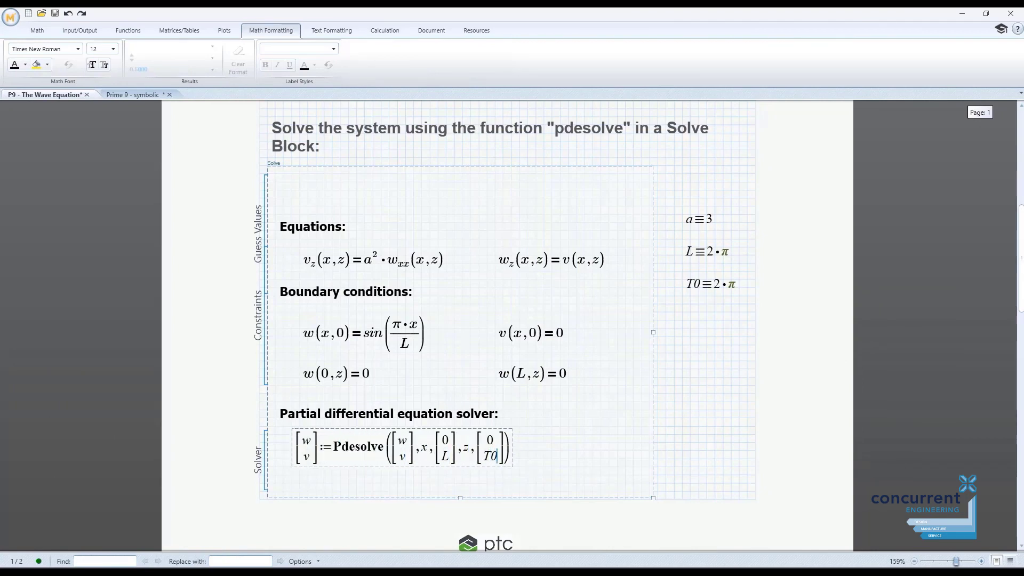
scroll(691, 418, "down", 15)
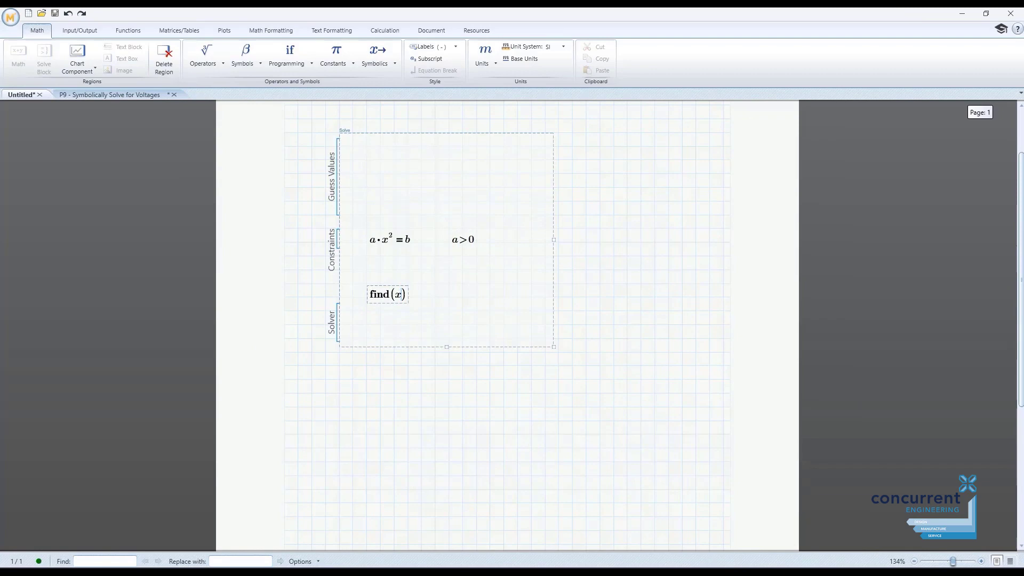
key("ctrl+period")
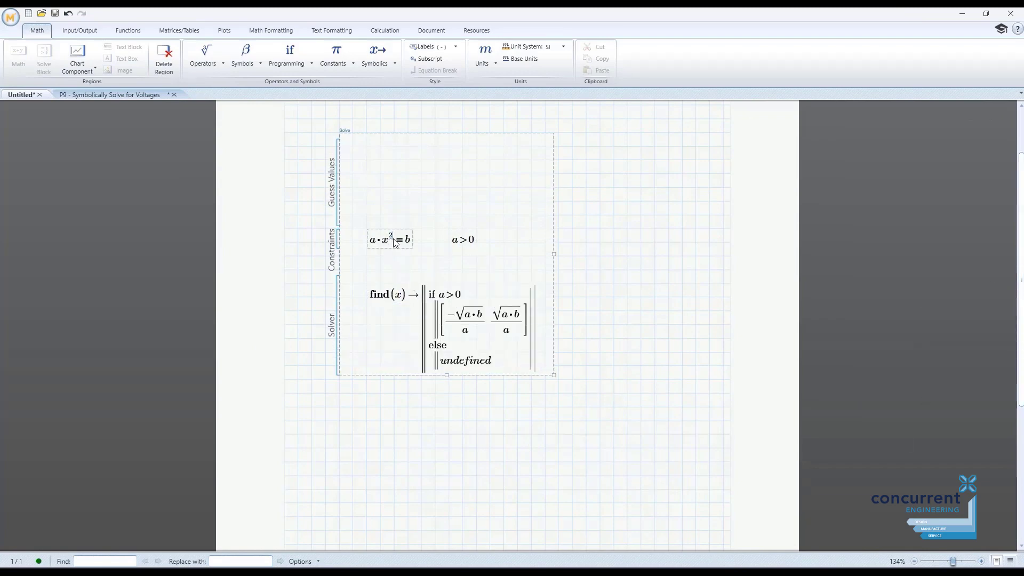
key("Return")
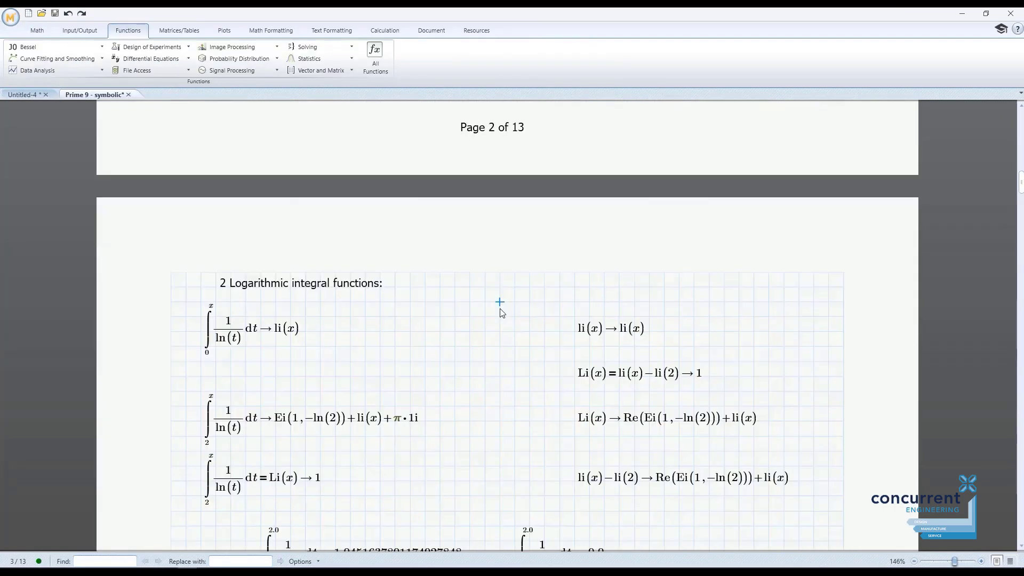
scroll(512, 347, "up", 20)
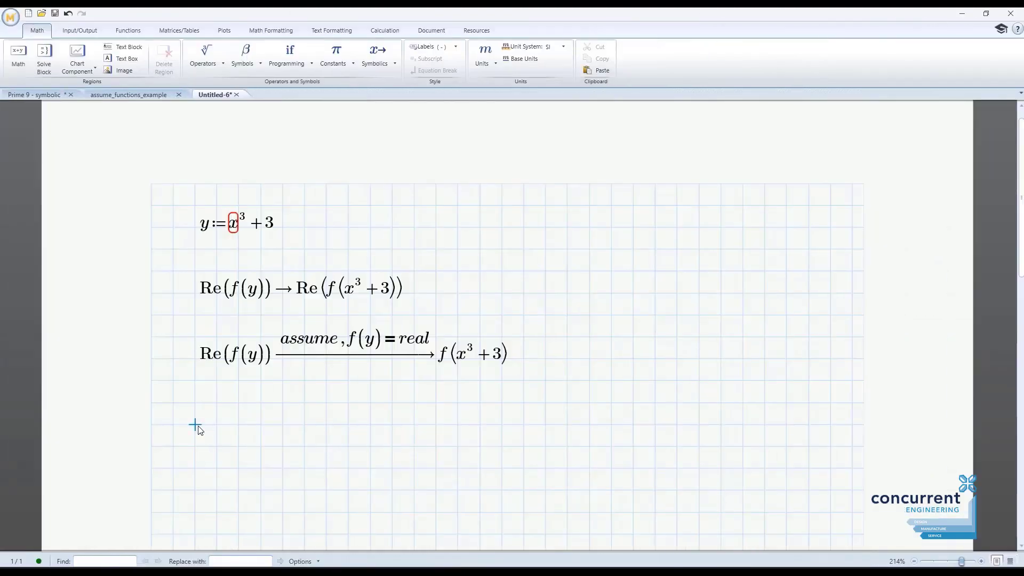
Step: Evaluate f(y)·y>0 symbolically with assume,f(y)>0,x>0
type("f(y)")
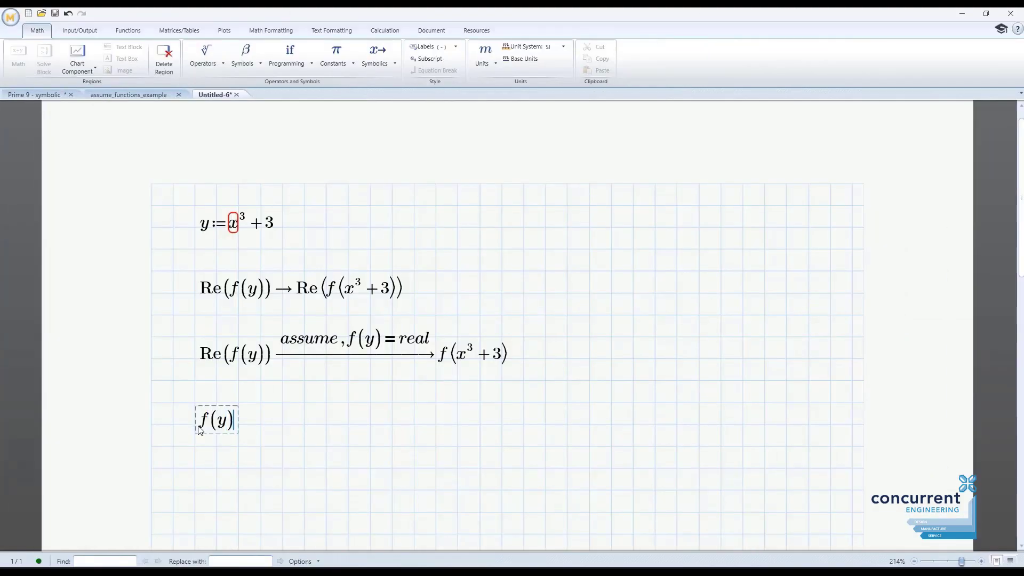
type("*y>0")
key("ctrl+shift+period")
type("assu")
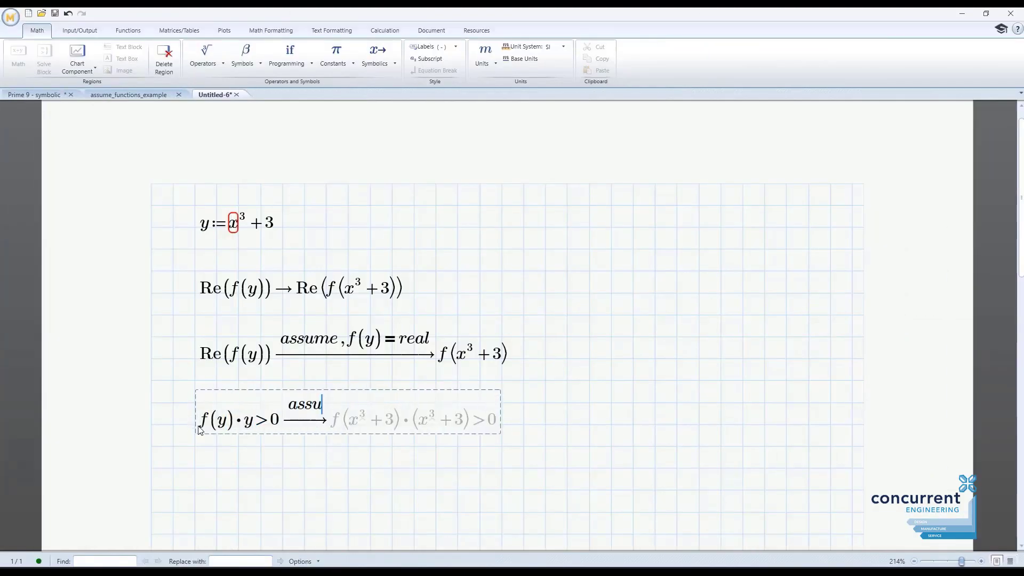
type("me,f(y)>0,x>0")
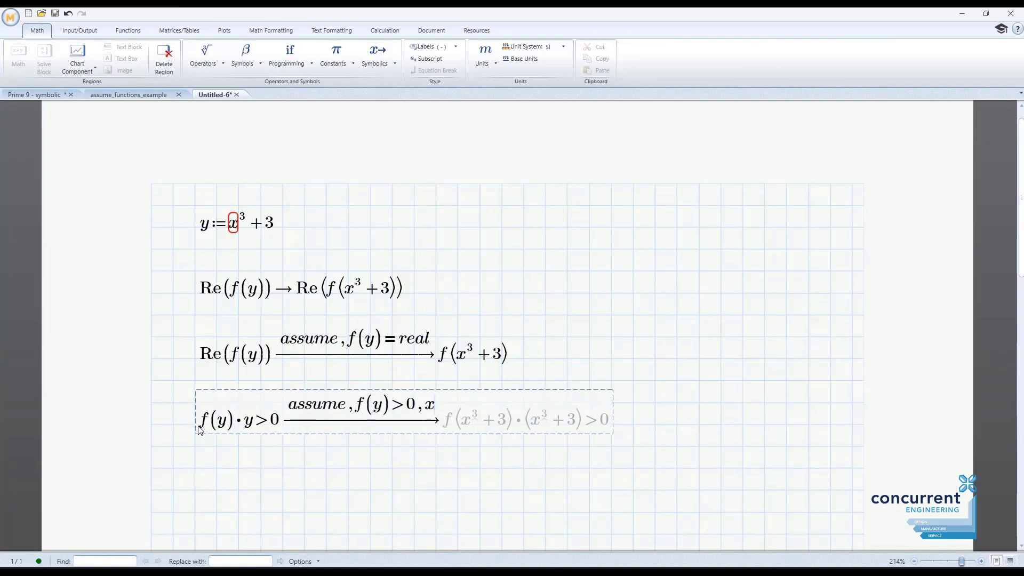
left_click(341, 473)
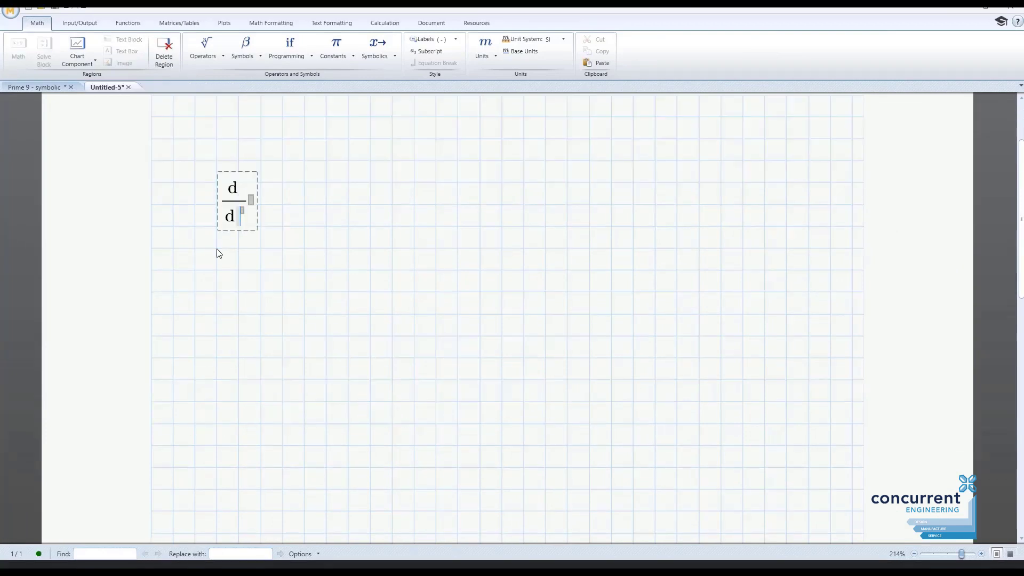
Step: Enter the ODE d/dx y(x)+y(x)=x and solve it symbolically for y
type("x")
key("Tab")
type("y(x)+y(x)")
key("ctrl+equal")
type("x")
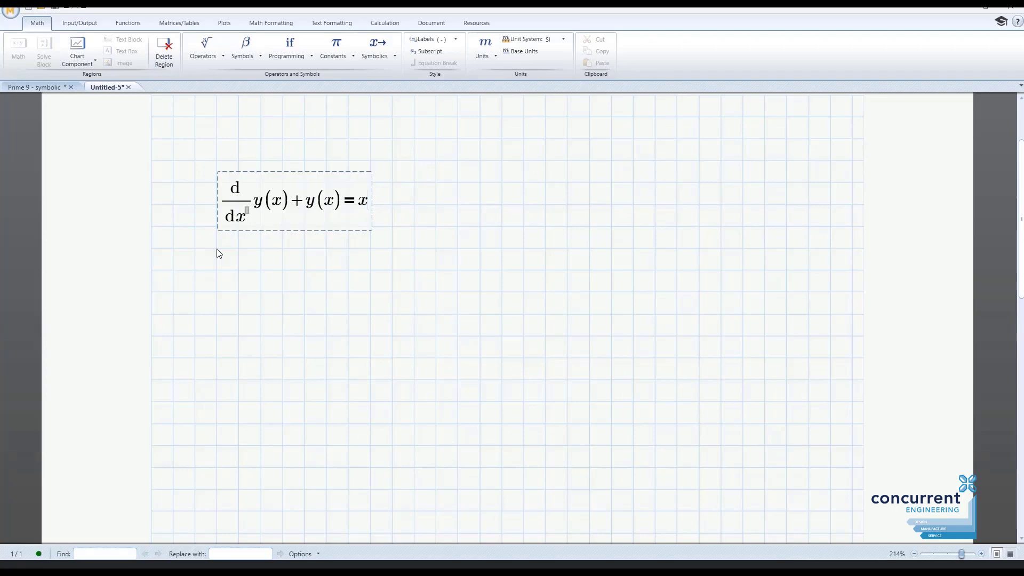
key("ctrl+shift+period")
type("solve,y")
left_click(396, 283)
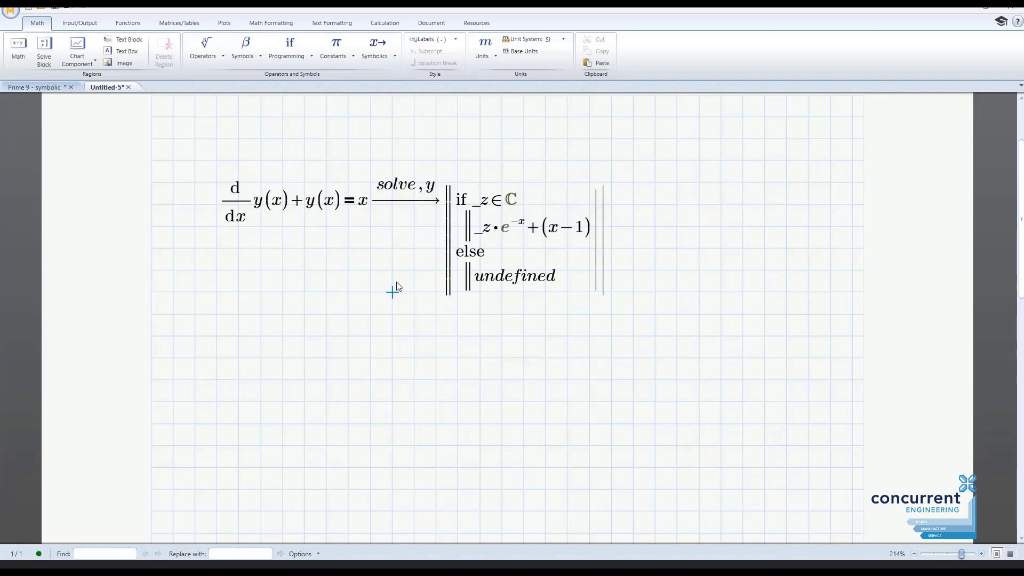
Step: Return to the Prime 9 - symbolic worksheet and place the caret in the first solve result
left_click(37, 87)
scroll(257, 227, "down", 4)
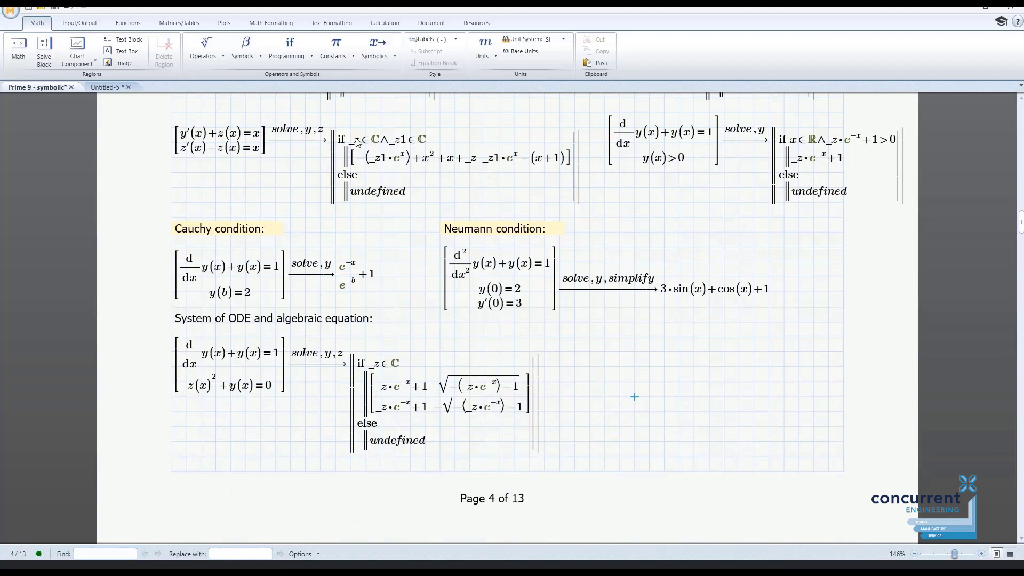
left_click(357, 141)
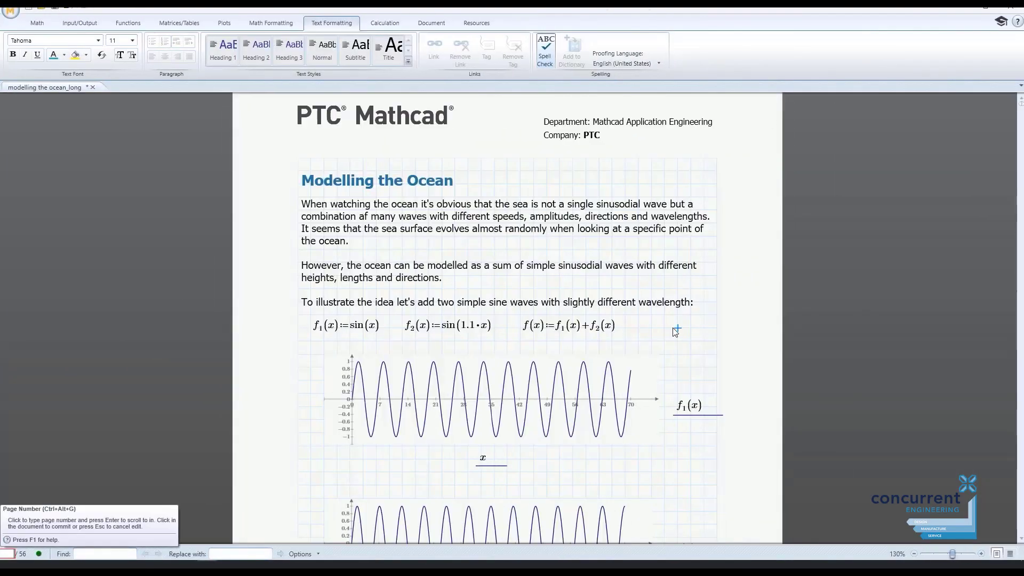
Step: Jump through pages 45 and 48 to page 42
type("45")
key("Return")
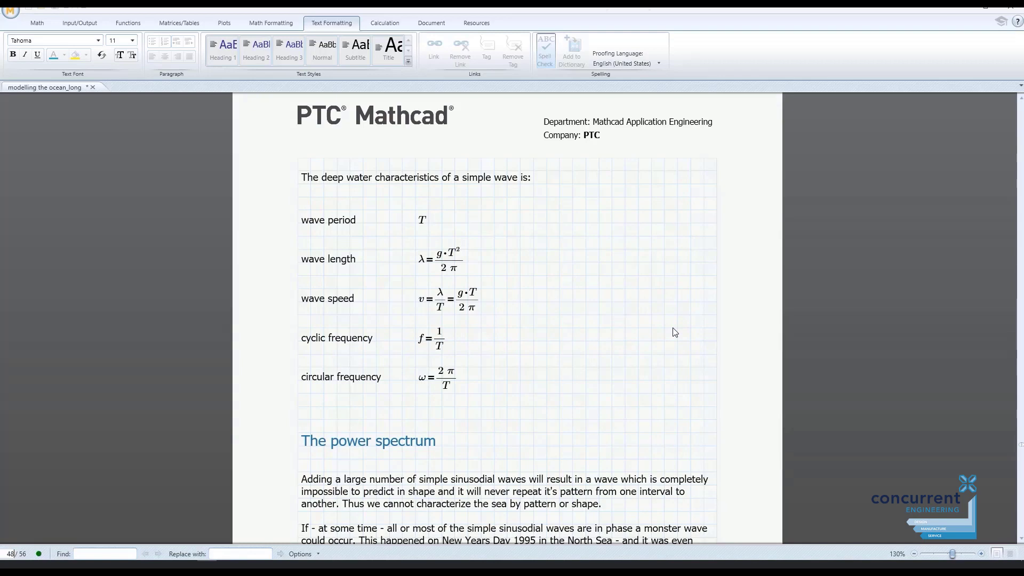
key("Return")
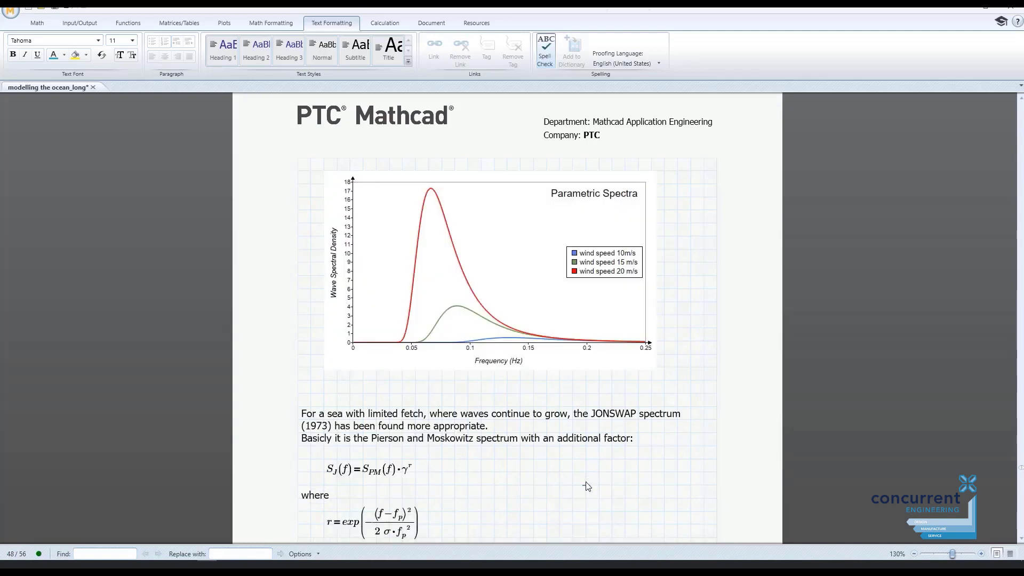
left_click(12, 553)
type("42")
key("Return")
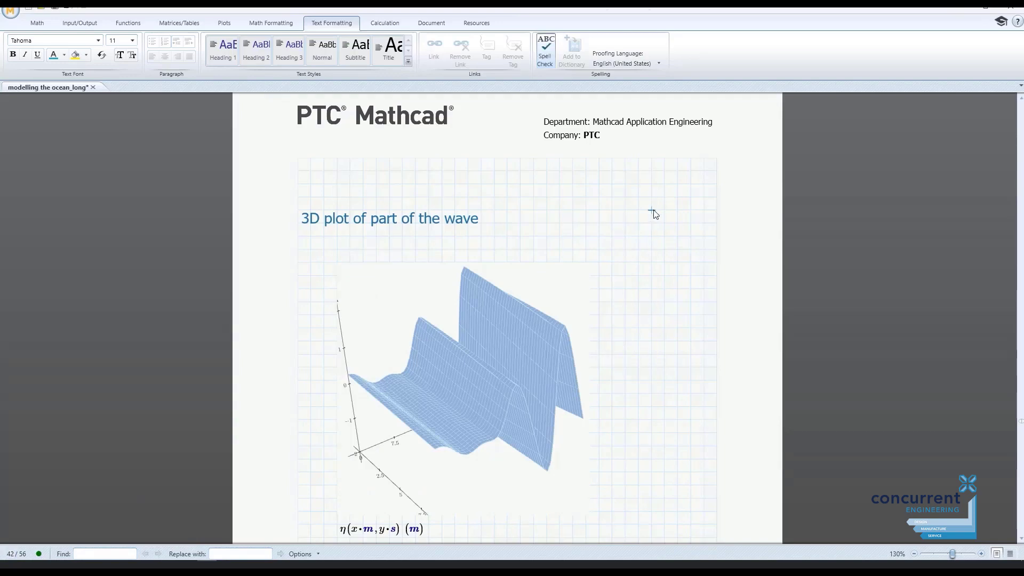
Step: Give the word Checkpoint a custom highlight colour from the colour picker
double_click(281, 210)
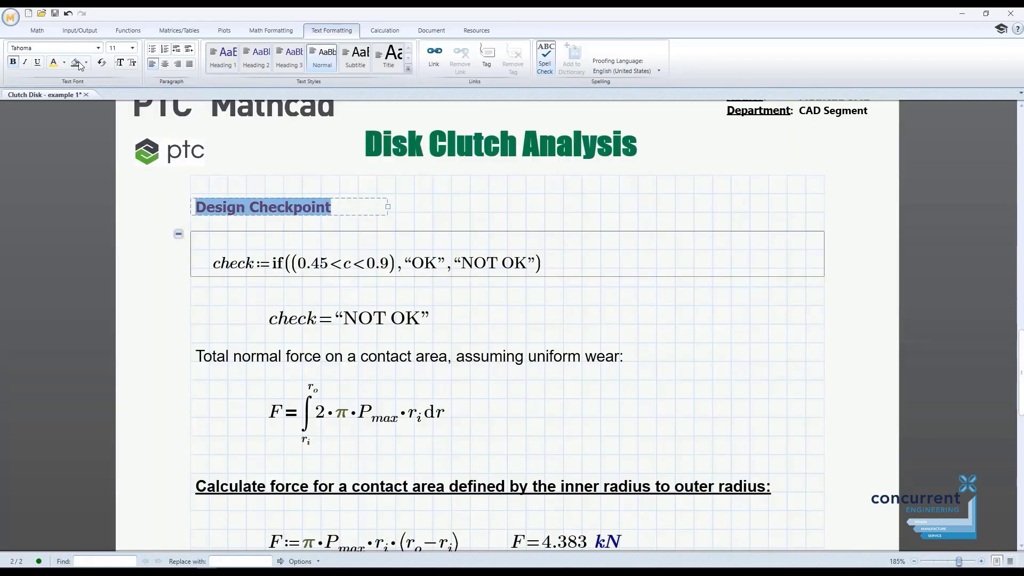
left_click(85, 63)
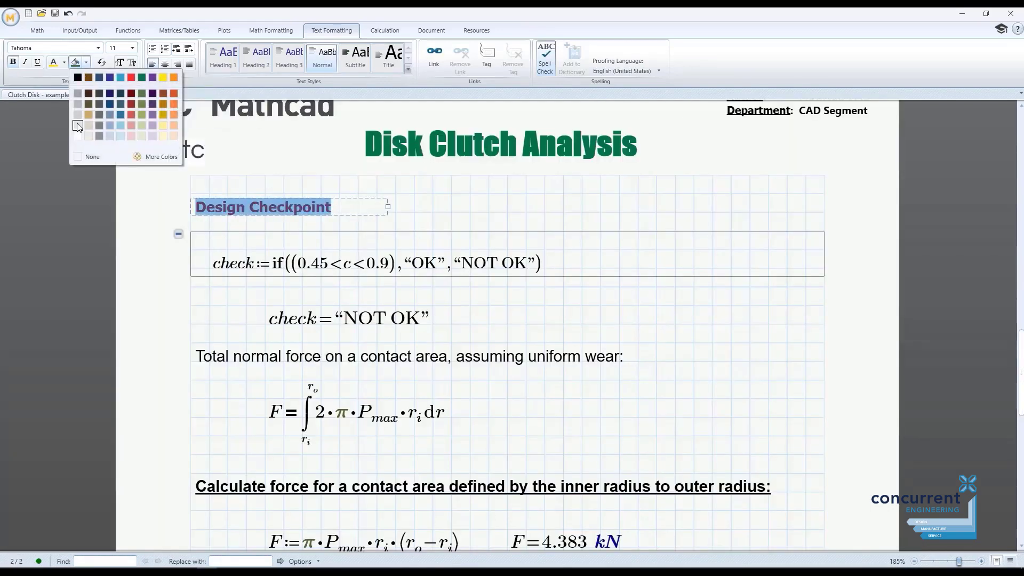
left_click(64, 62)
left_click(140, 155)
left_click(491, 224)
left_click(531, 218)
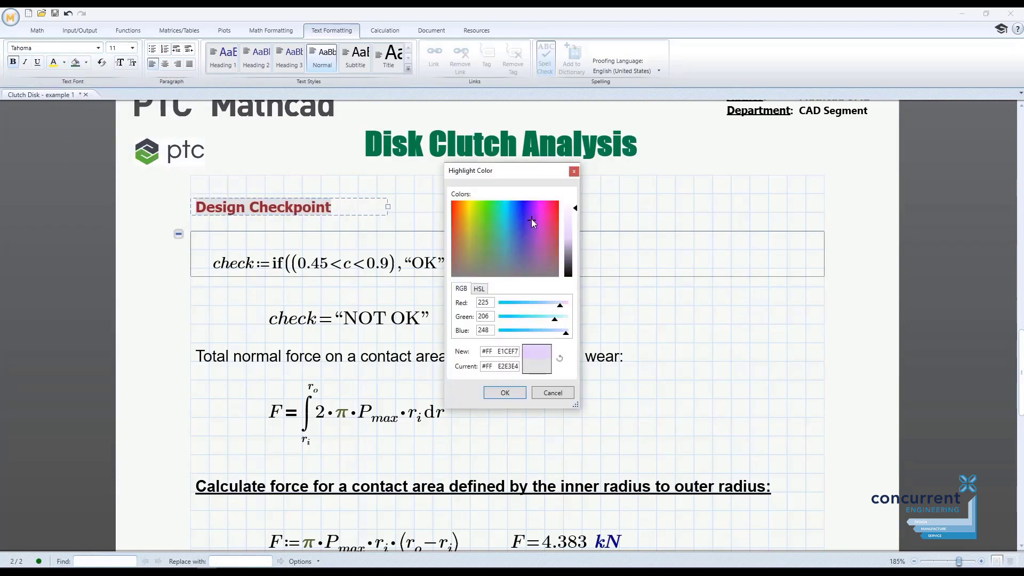
left_click_drag(560, 331, 516, 334)
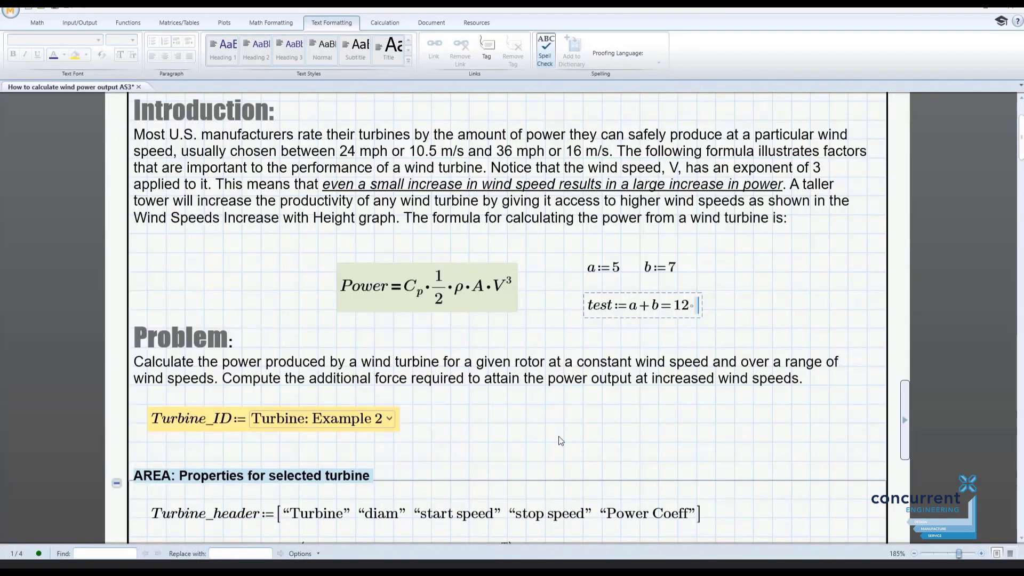
Step: Add a text region reading 'Select' beside Turbine_ID
left_click(449, 429)
key("ctrl+t")
type("Select turbine to use")
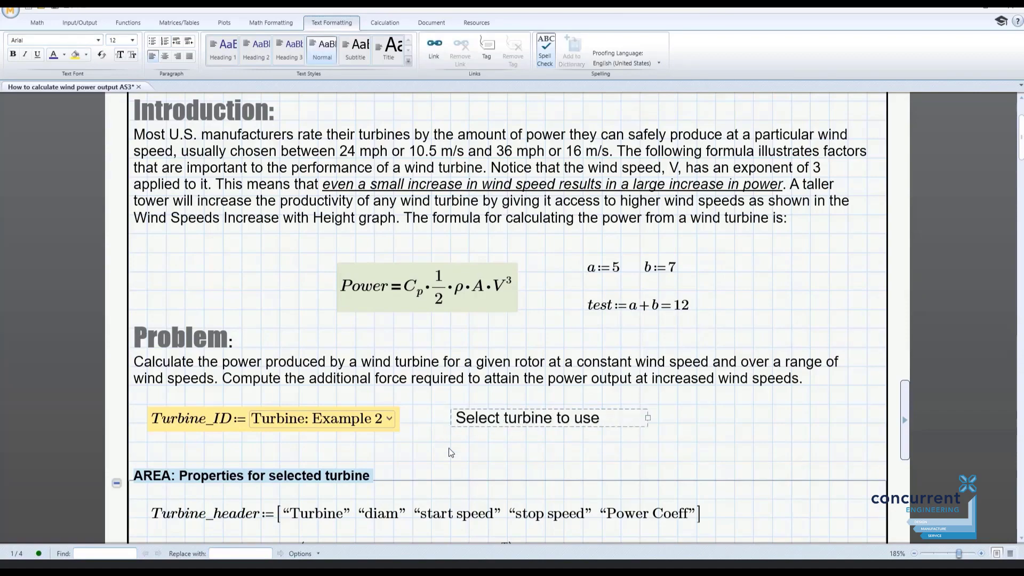
left_click(467, 442)
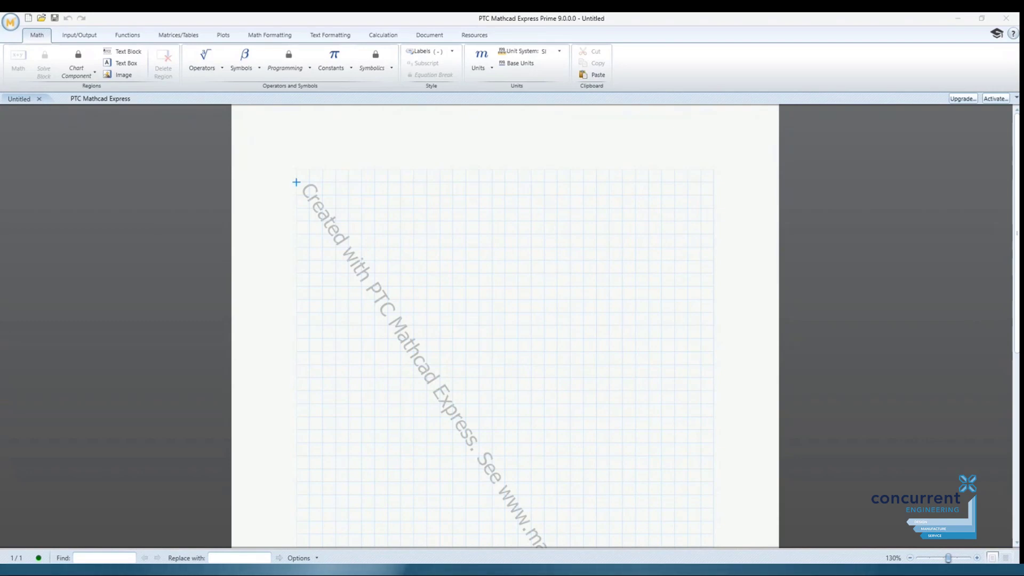
left_click(79, 34)
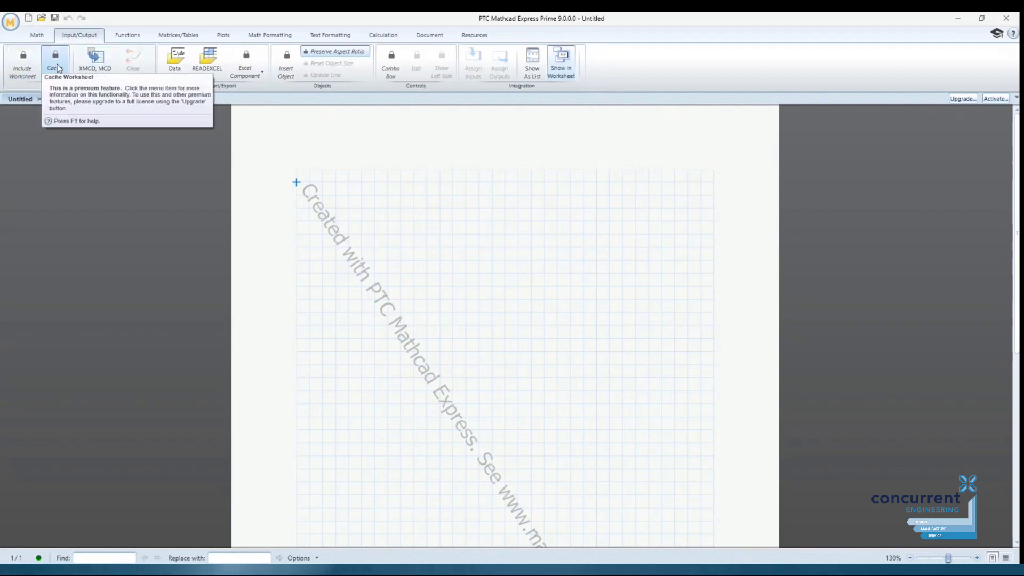
left_click(131, 36)
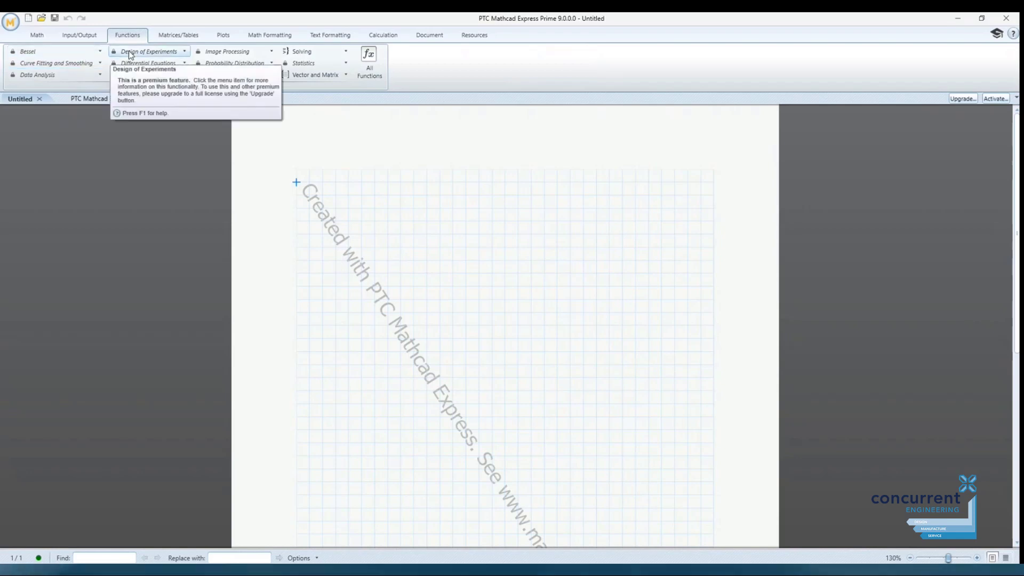
left_click(161, 36)
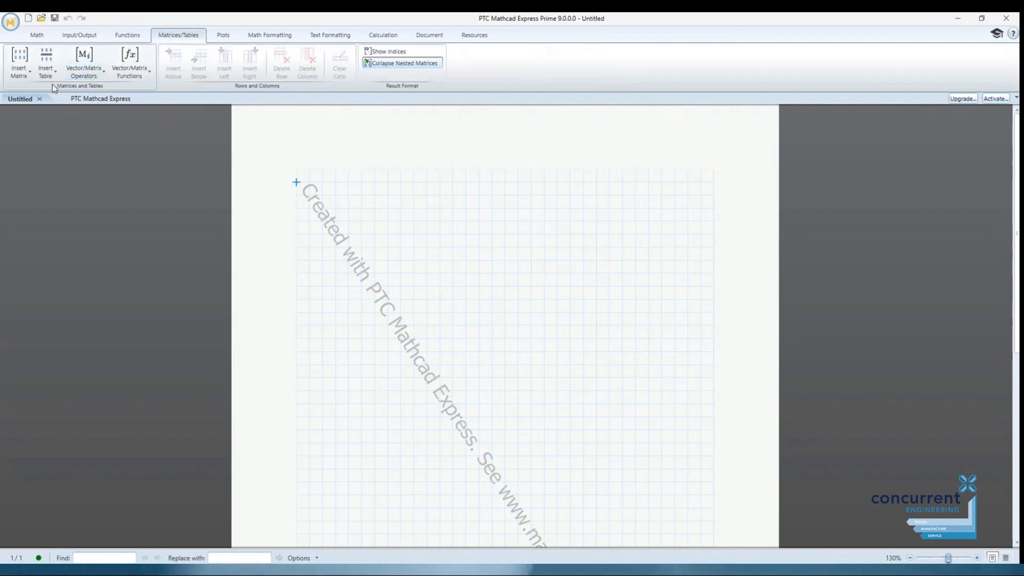
left_click(37, 36)
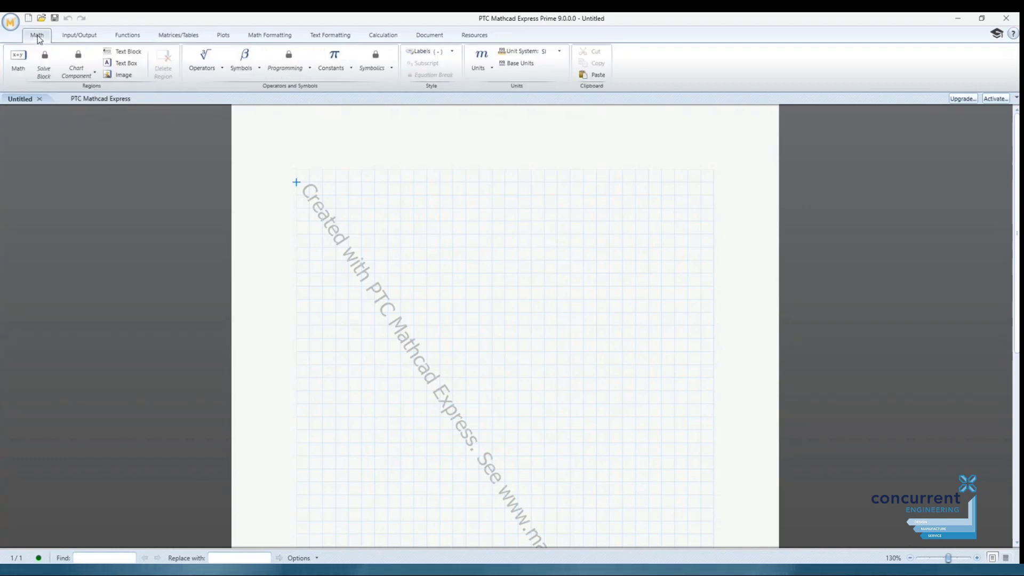
left_click(44, 72)
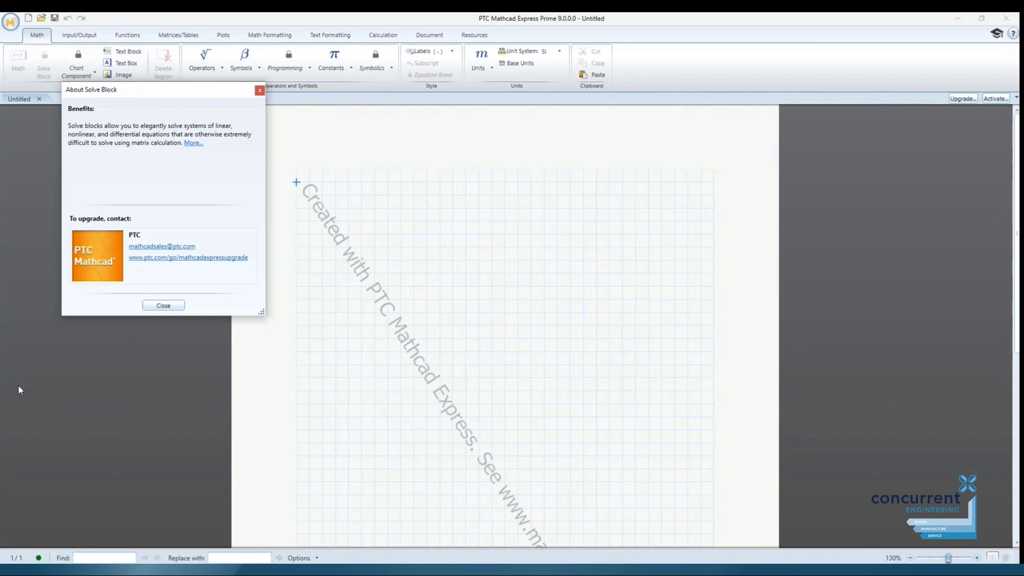
left_click(164, 306)
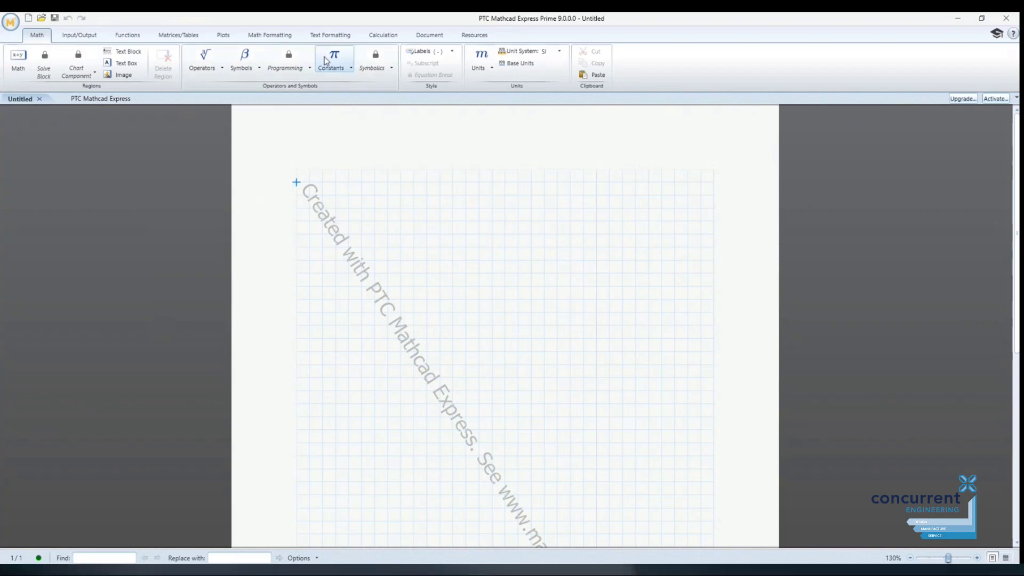
Step: Try the Programming feature, then open webinar.mcdx from recent worksheets
left_click(297, 59)
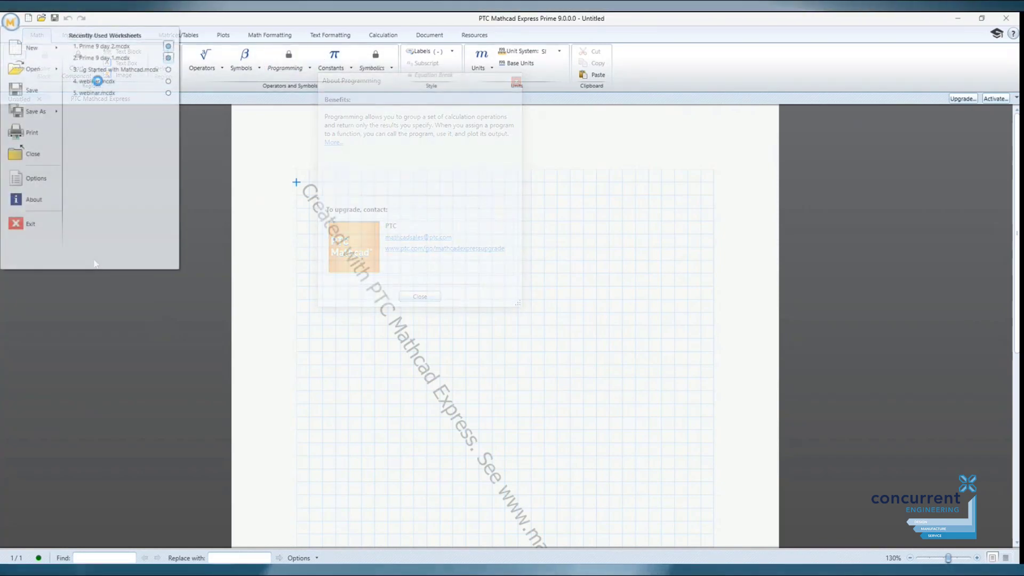
left_click(100, 83)
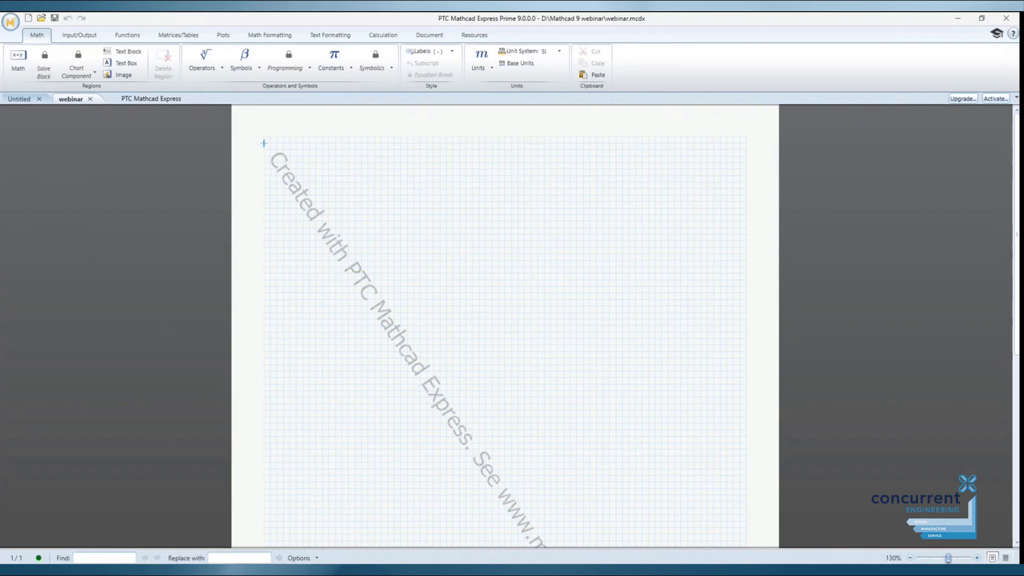
Step: Add a 'Webinar worksheet' text box to the page header and centre it
left_click(428, 37)
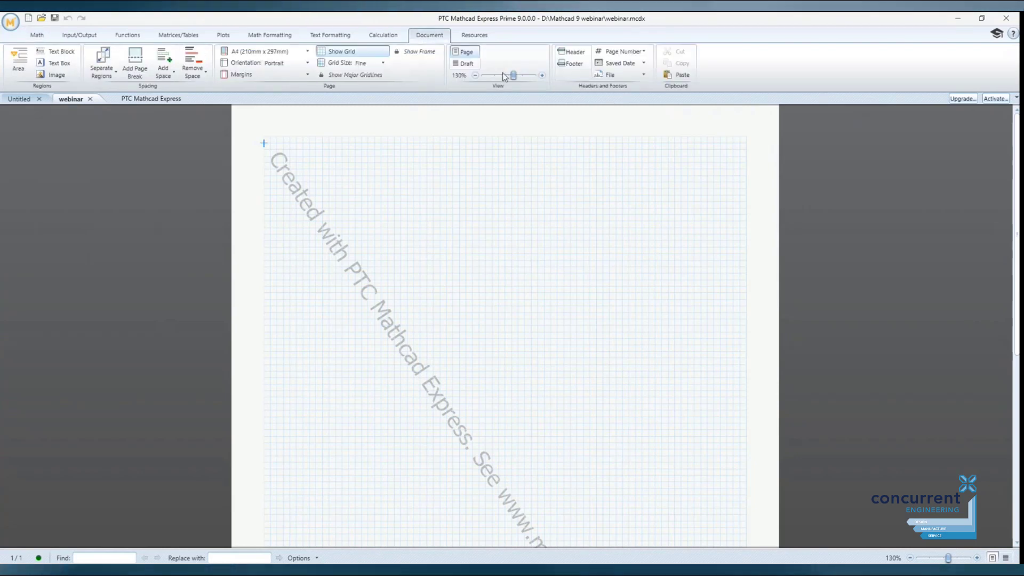
left_click(575, 52)
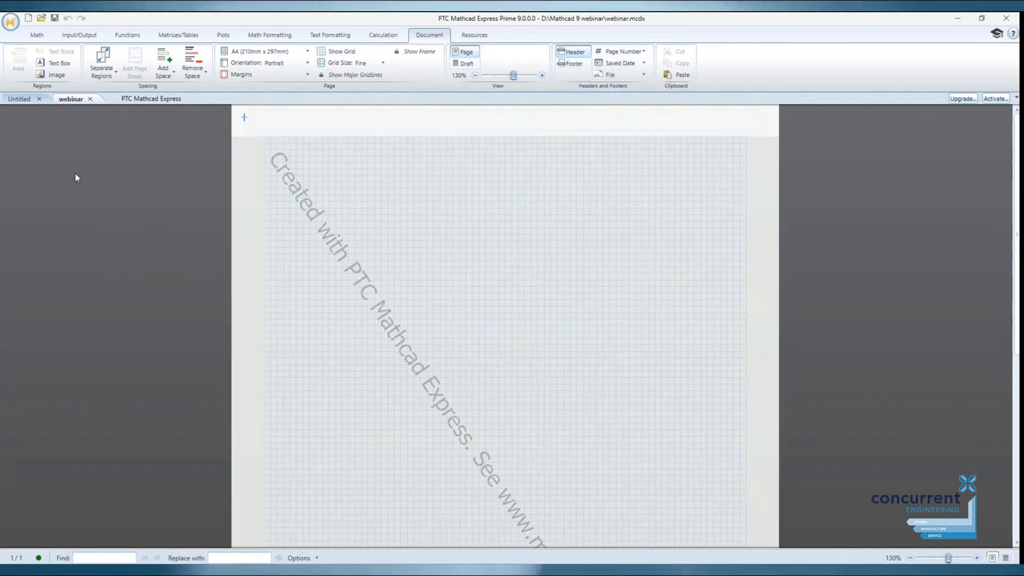
left_click(61, 64)
type("Webinar worksheet")
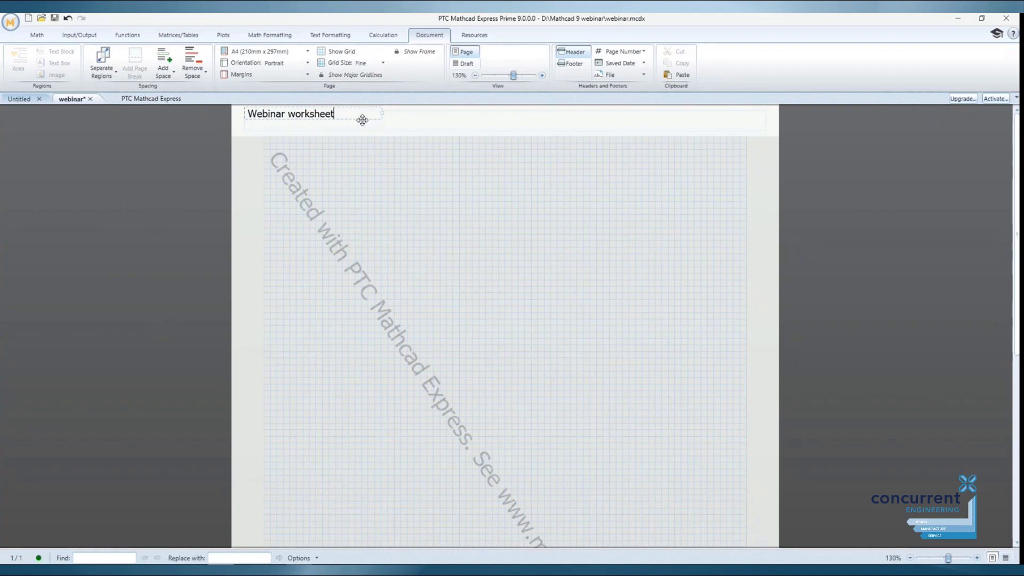
key("ctrl+a")
key("ctrl+e")
Step: Centre the header text and add Page 1 of 1 numbering to the footer
left_click(328, 35)
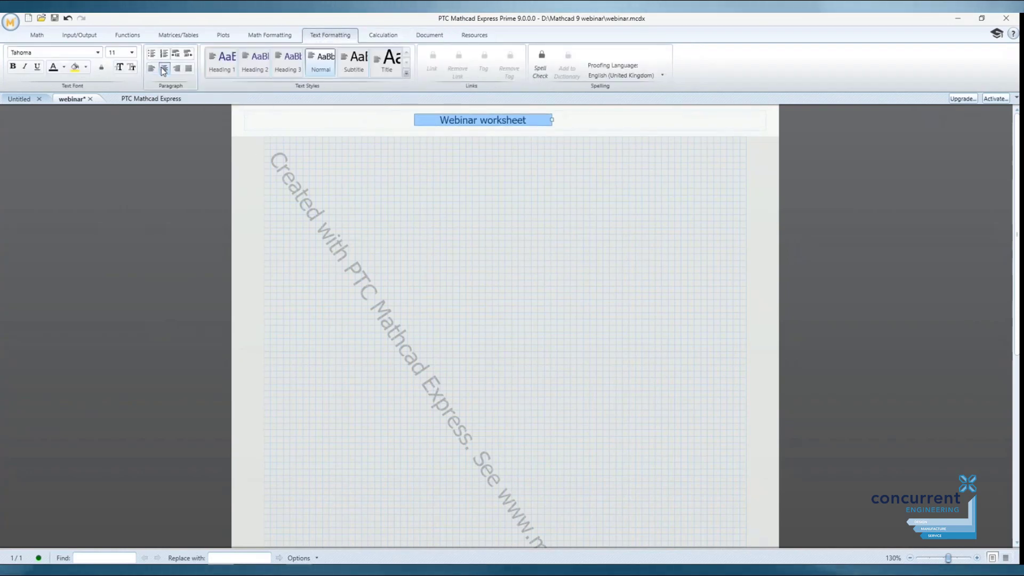
left_click(429, 35)
scroll(511, 317, "down", 5)
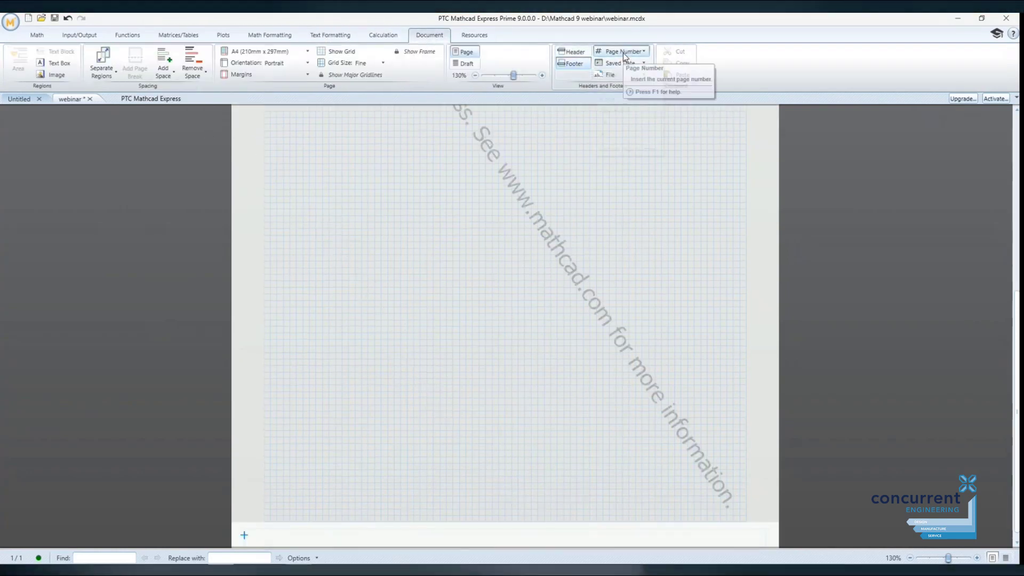
left_click(623, 52)
left_click(613, 111)
Step: Insert the centred file path D:\Mathcad 9 webinar\webinar.mcdx in the footer and finish editing
left_click(610, 75)
left_click(610, 75)
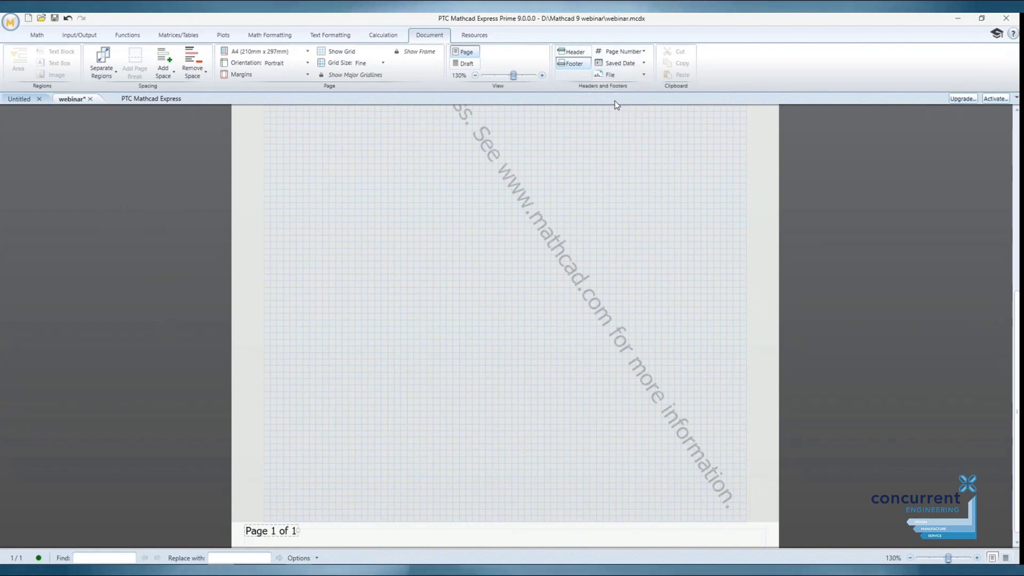
left_click(612, 103)
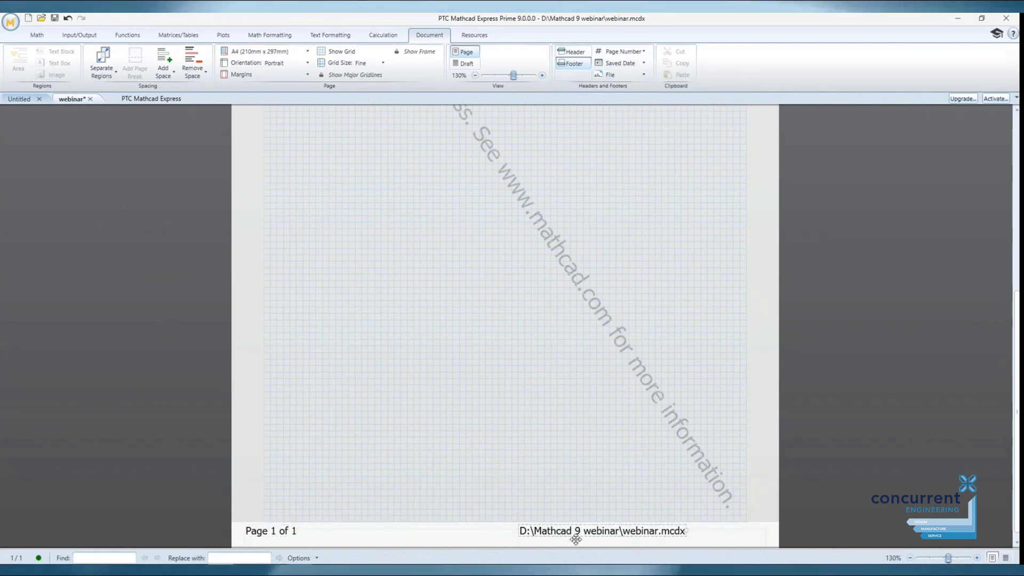
key("ctrl+a")
key("ctrl+e")
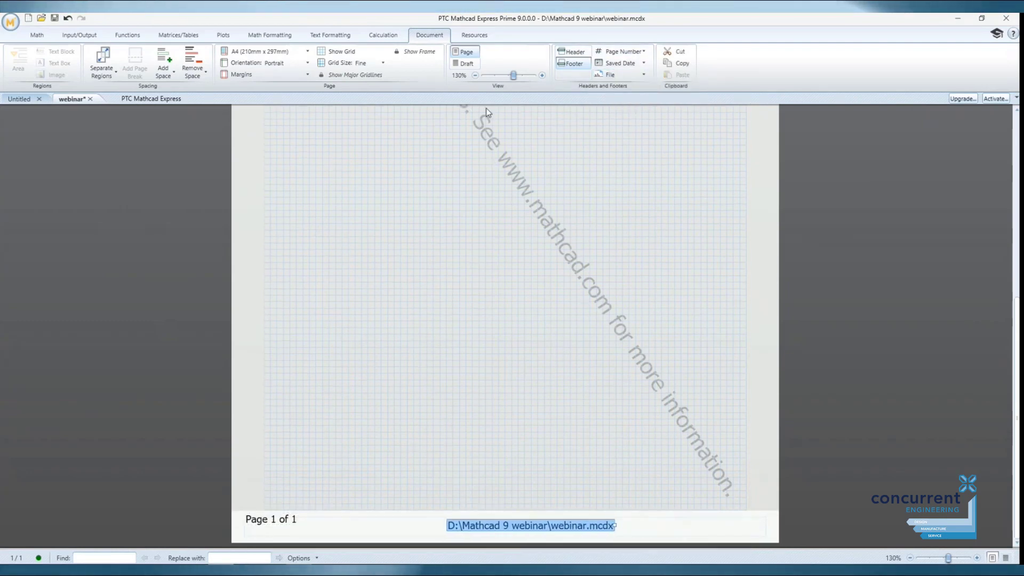
key("Escape")
scroll(418, 274, "up", 1)
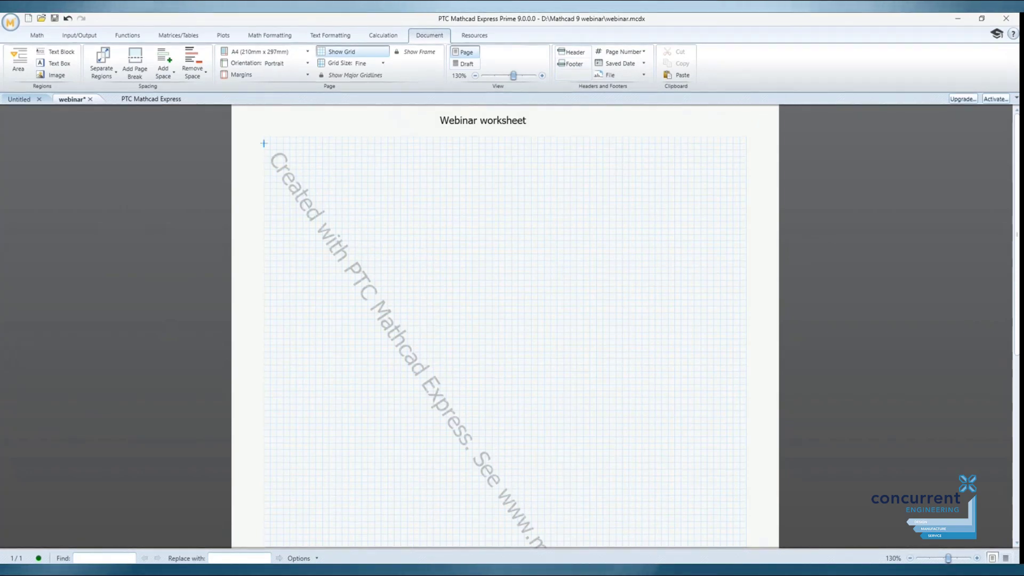
Step: Insert a full-width text block reading 'TEXT BLOCK, ALL ACROSS SCREEN'
left_click(37, 35)
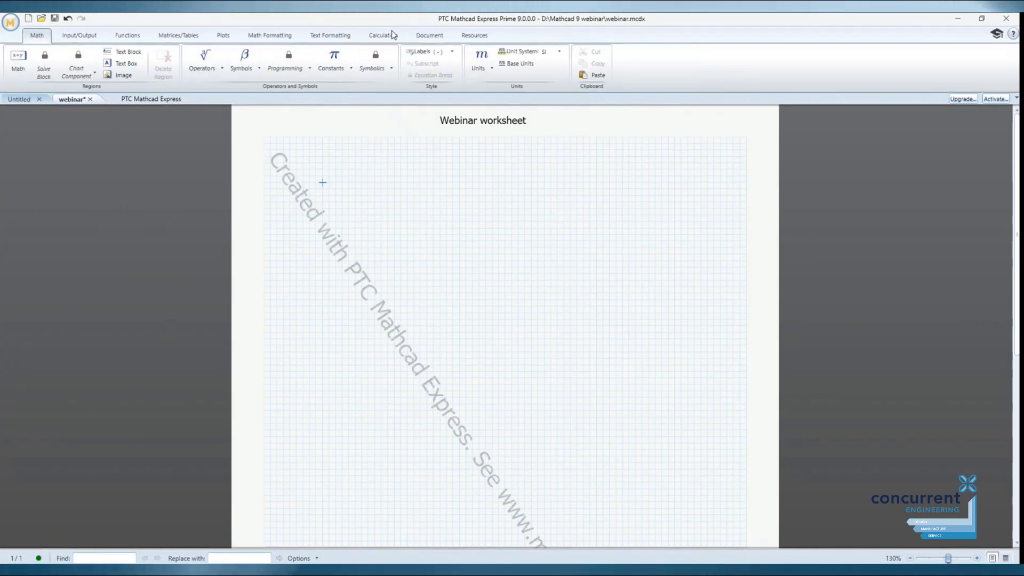
left_click(126, 56)
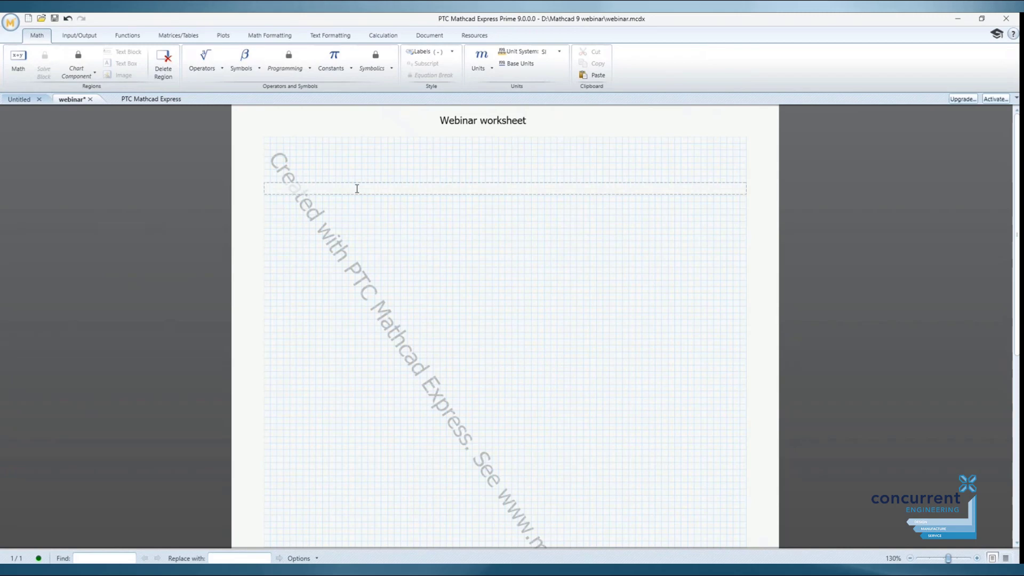
type("TEXT BL")
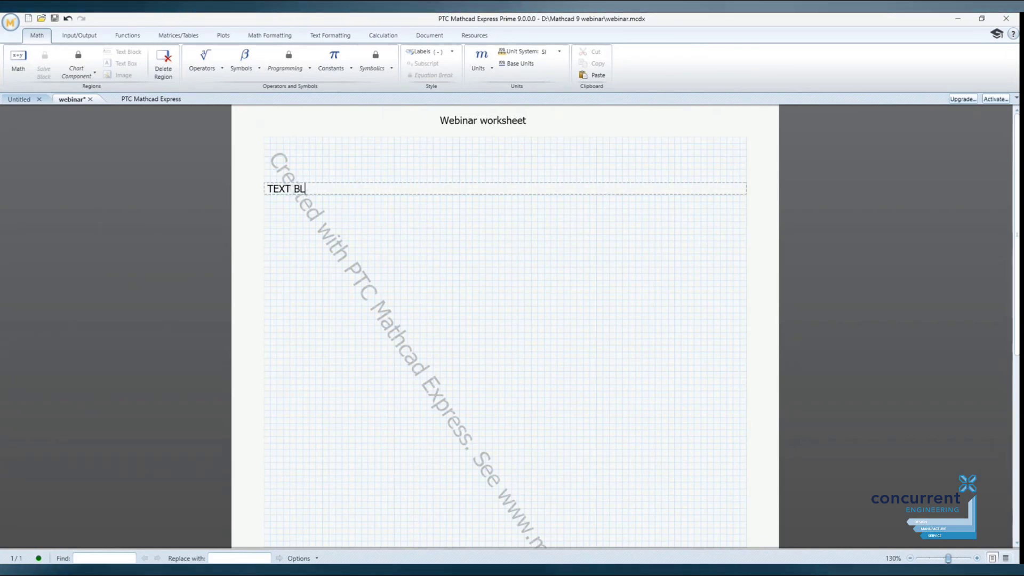
type("OCK, ALL ")
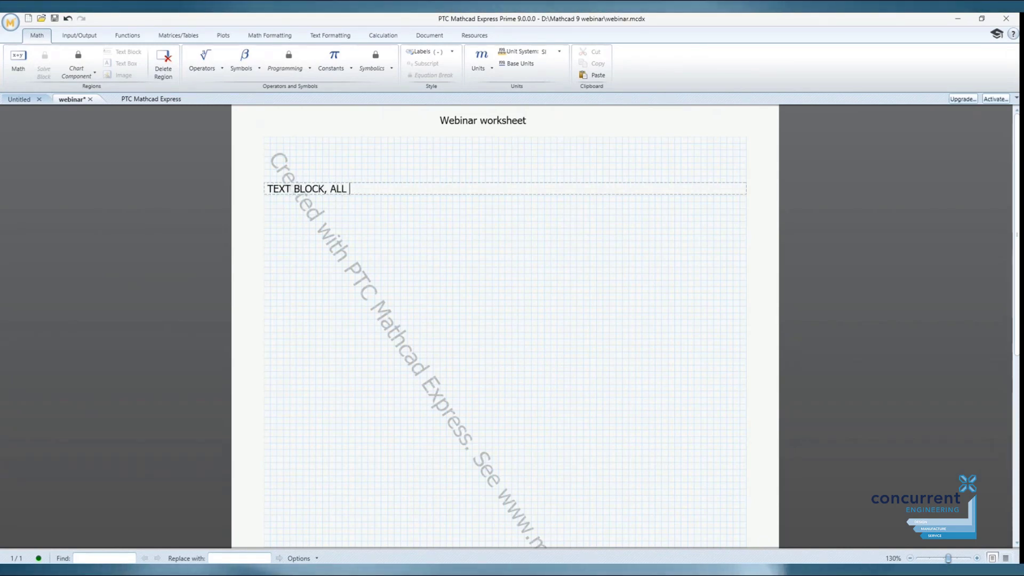
type("ACROSS SCREEN")
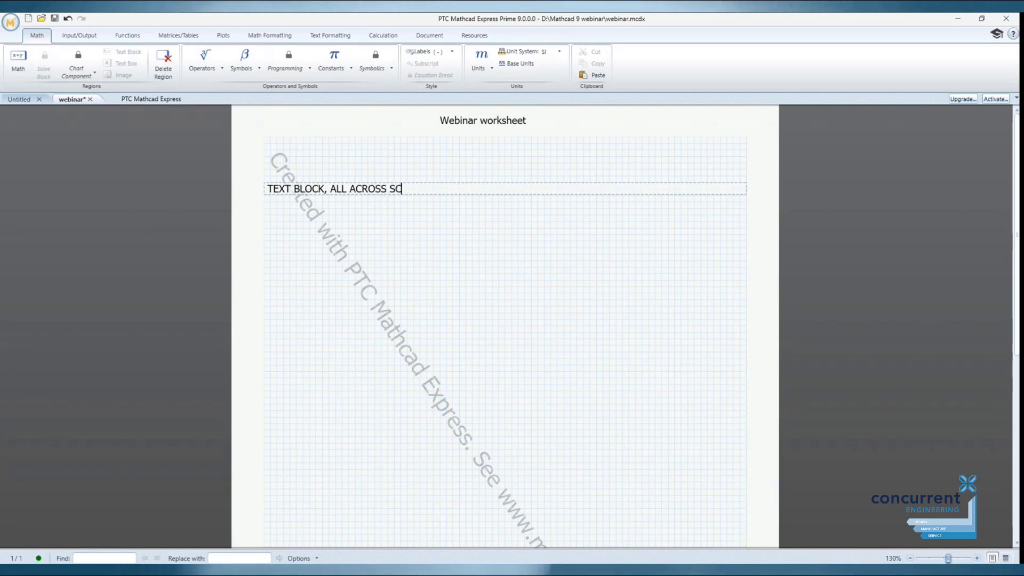
Step: Add a TEXT BOX region lower on the sheet and remove its highlight colour
left_click(469, 258)
key("ctrl+t")
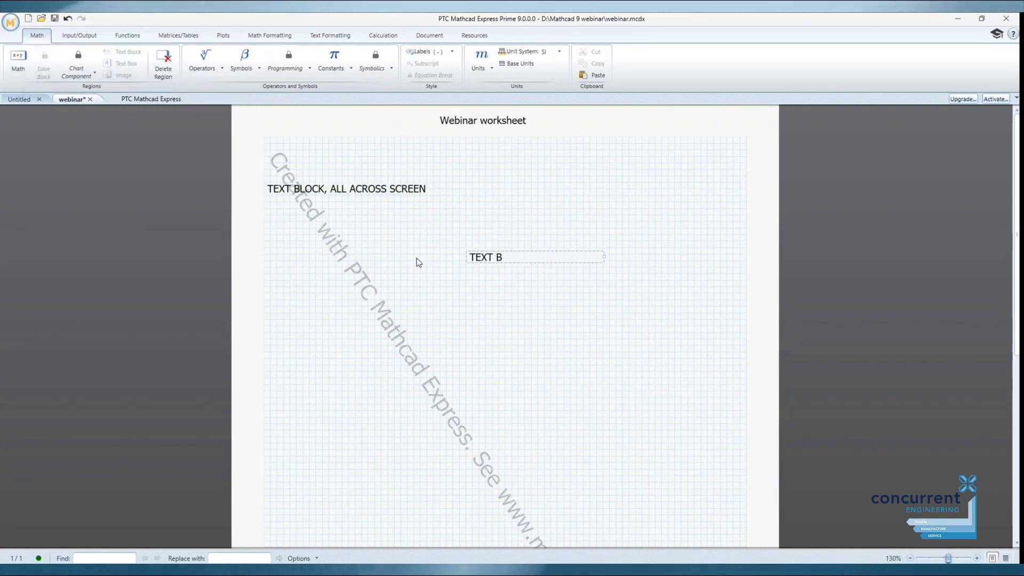
left_click(504, 286)
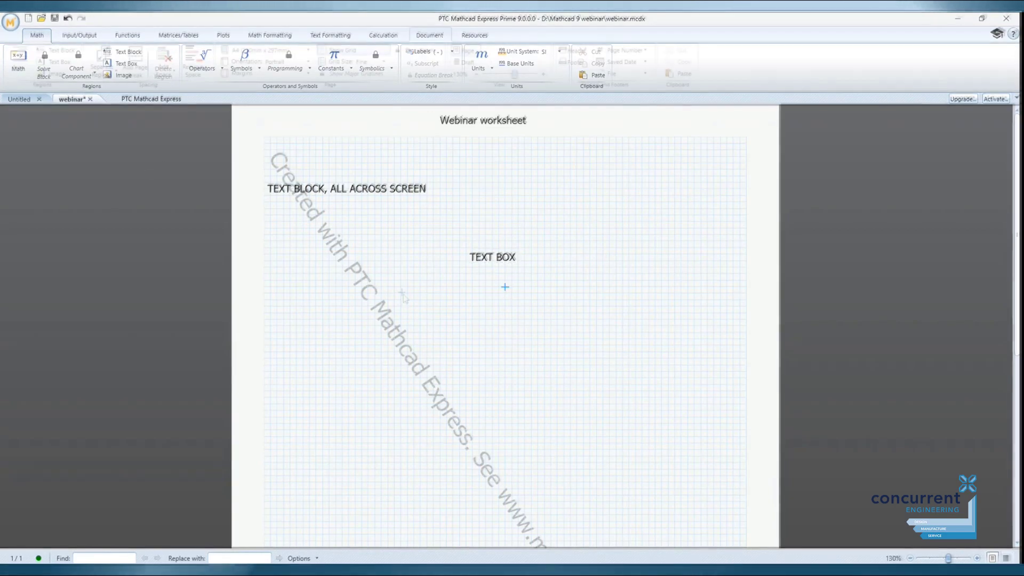
left_click(429, 35)
left_click(55, 62)
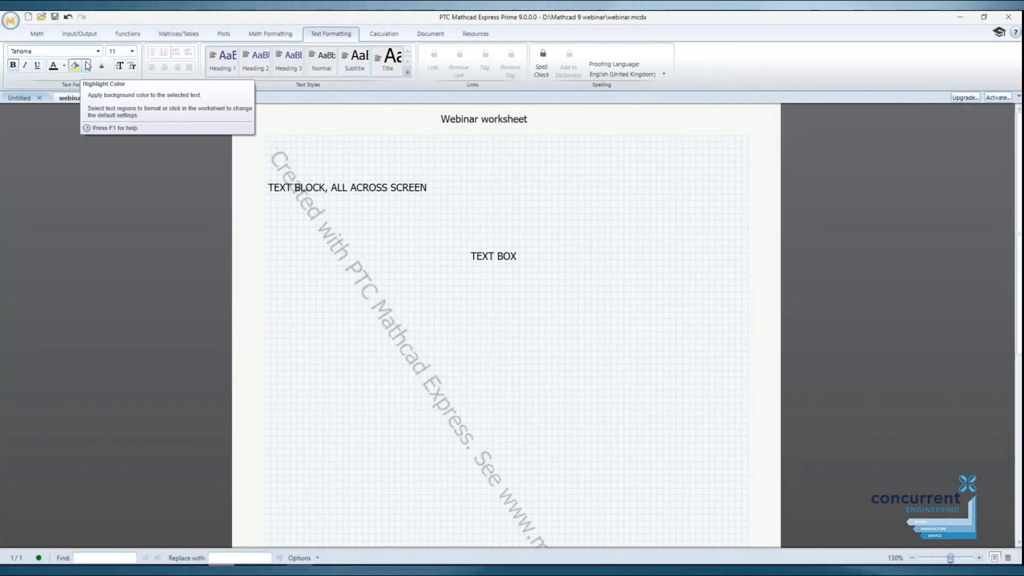
left_click(85, 65)
left_click(77, 160)
Step: Add a text box reading 'This is a text' mentioning 'the settings'
left_click(396, 297)
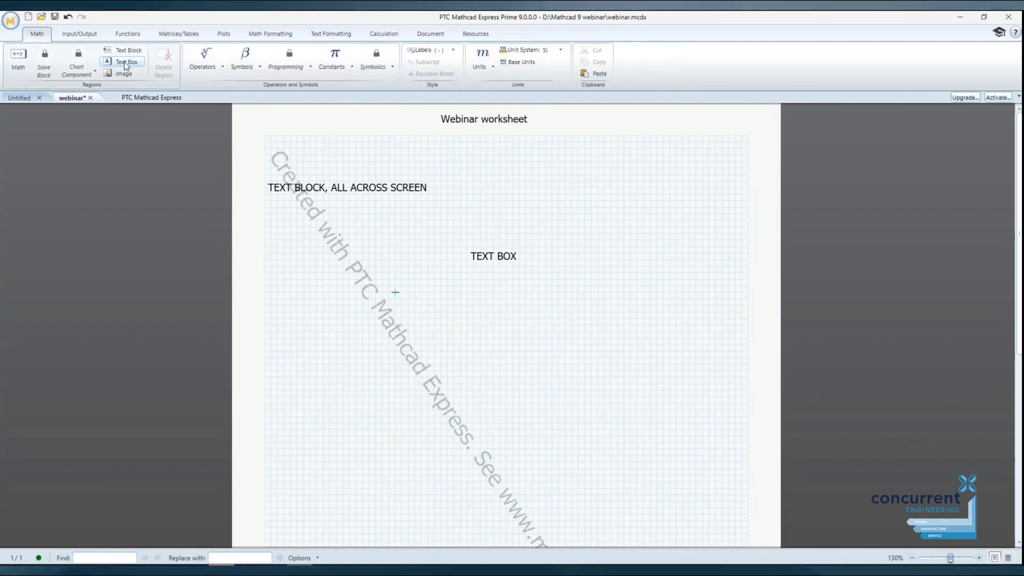
left_click(126, 63)
type("This is a text region")
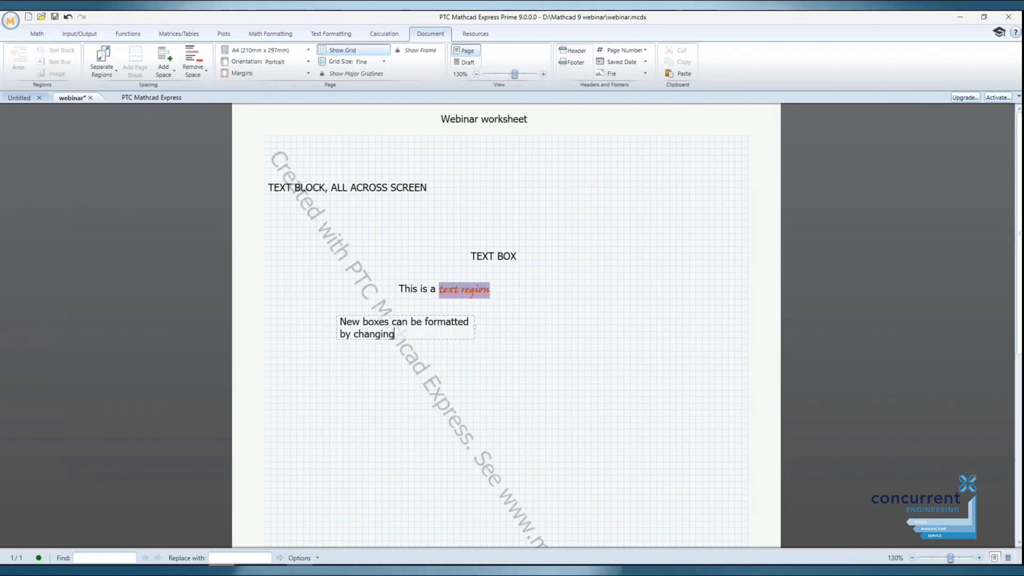
type("the settings in")
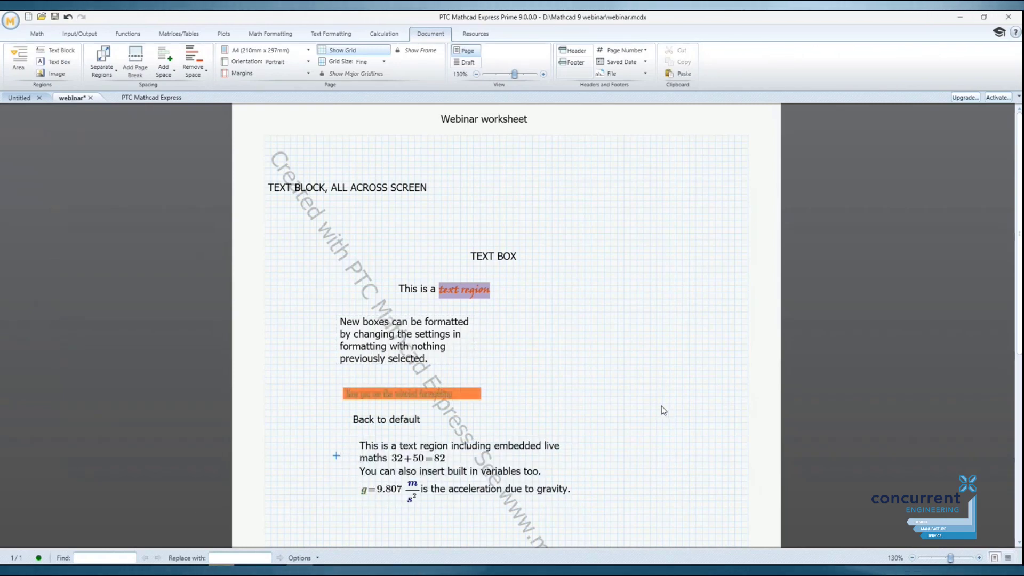
scroll(421, 442, "down", 1)
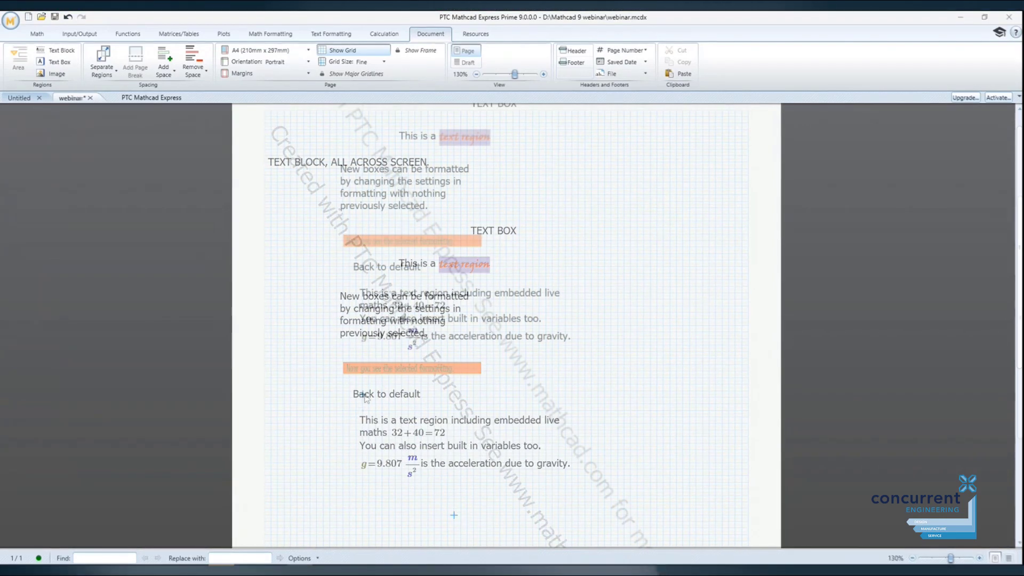
Step: Insert the Beam load.bmp picture below the gravity text and reposition it
left_click(47, 74)
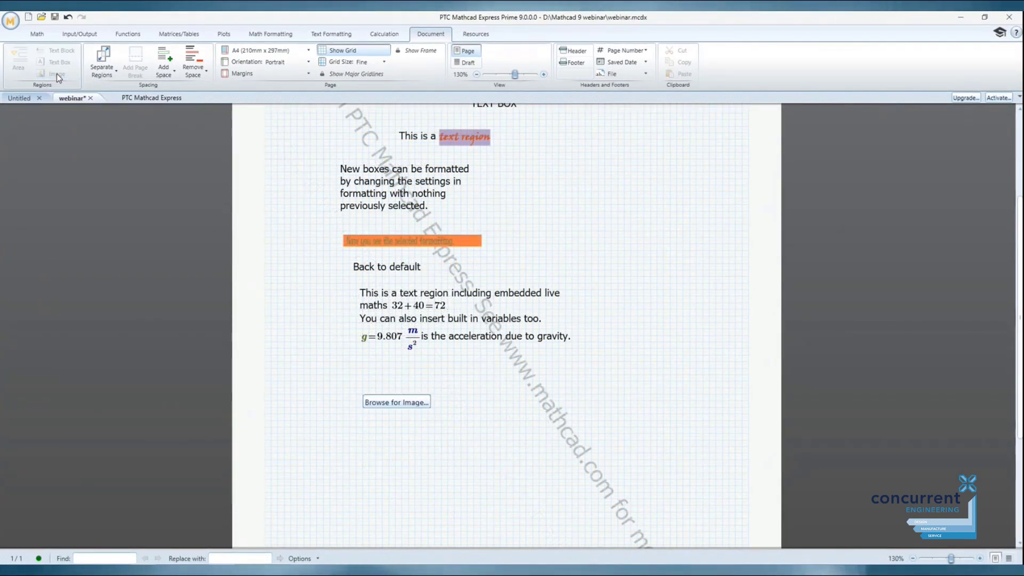
left_click(381, 403)
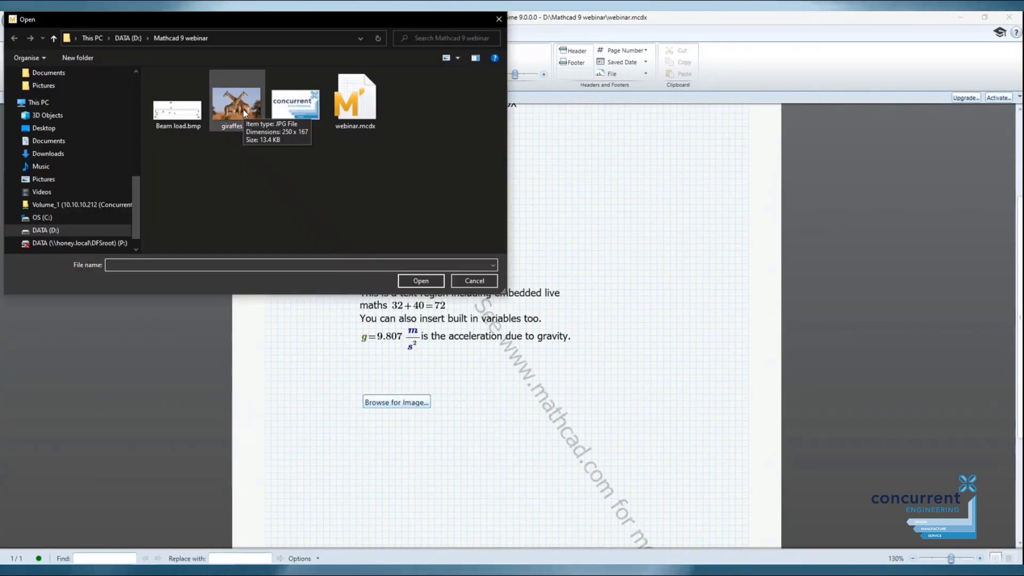
left_click(171, 120)
left_click(420, 280)
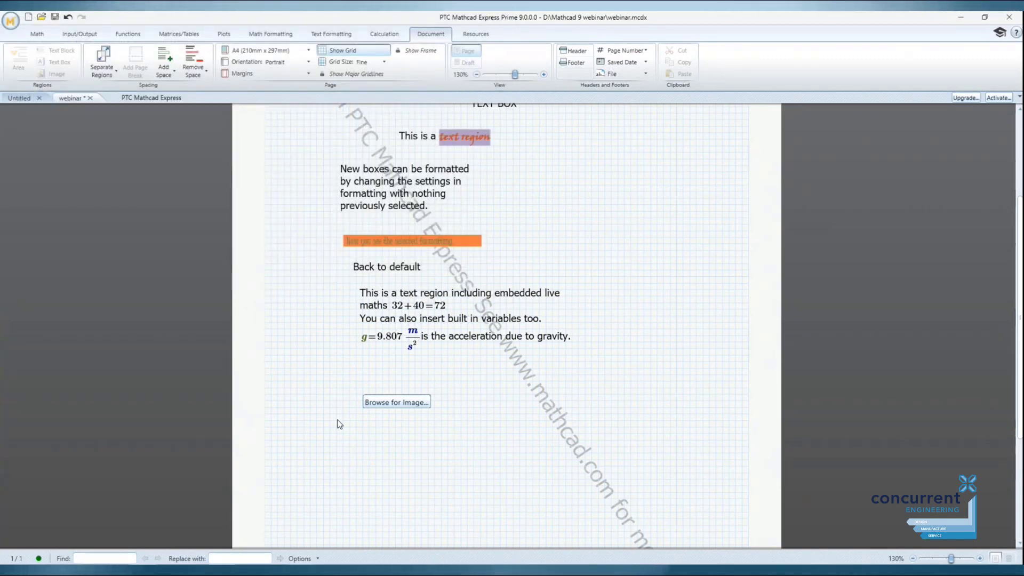
left_click_drag(403, 399, 360, 376)
Step: Add a second image region below the beam picture holding Logo.jpg
scroll(320, 362, "down", 3)
scroll(317, 354, "down", 2)
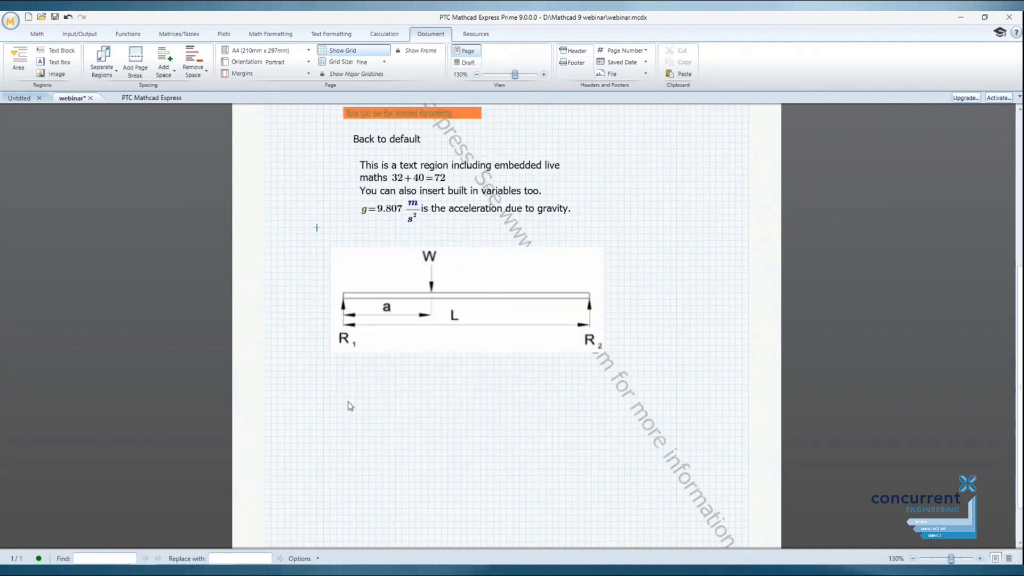
left_click(59, 76)
left_click(383, 412)
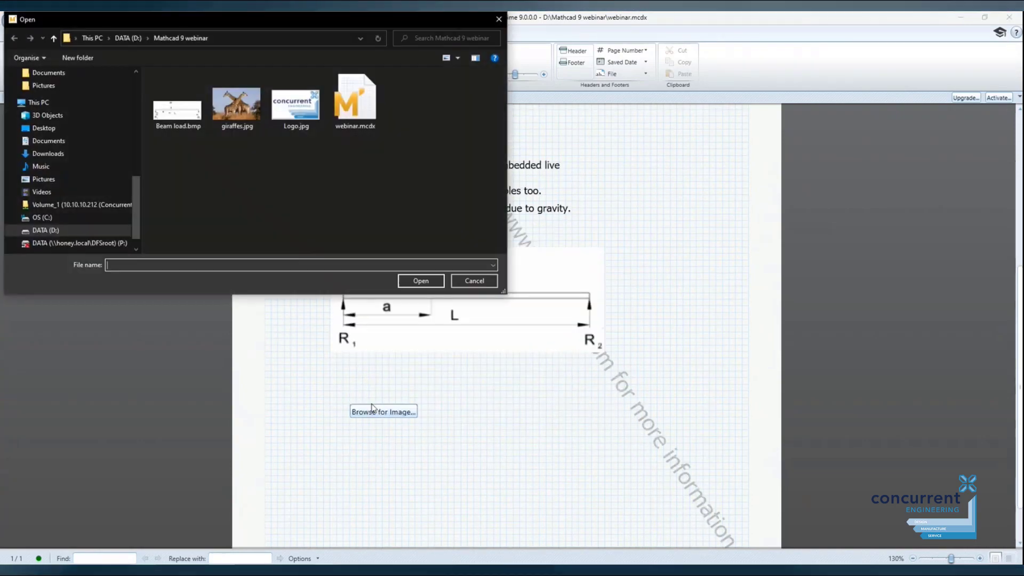
left_click(292, 103)
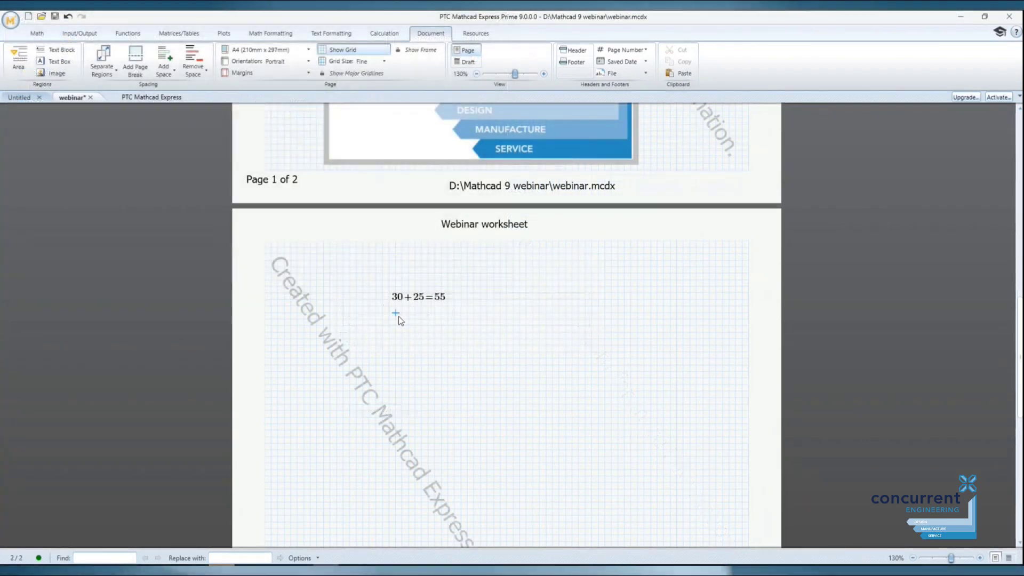
Step: On page 2 define A:=40, B:=5, cx:=19, then evaluate A+cx=59 and B³=125
left_click(396, 331)
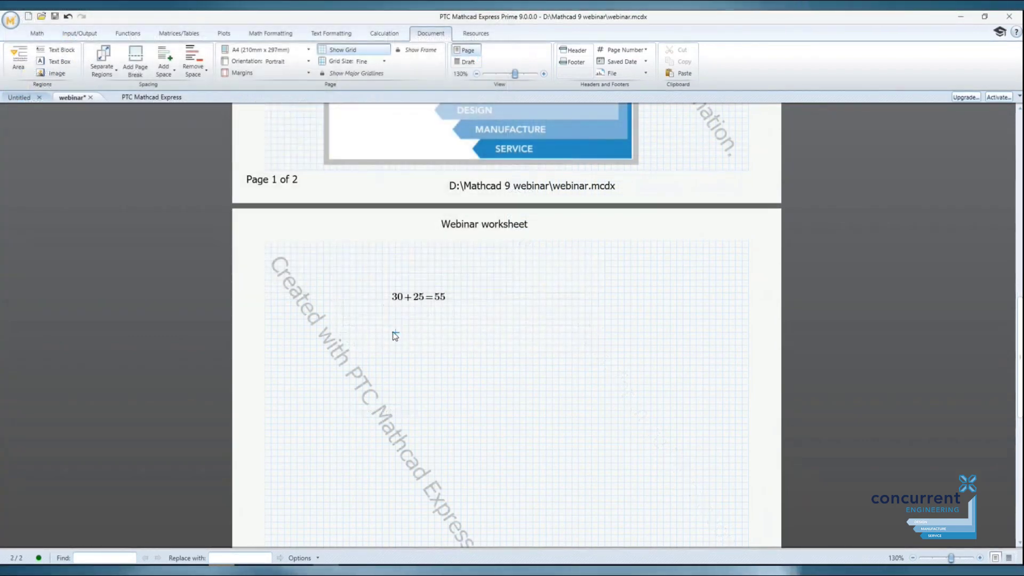
type("A:=40")
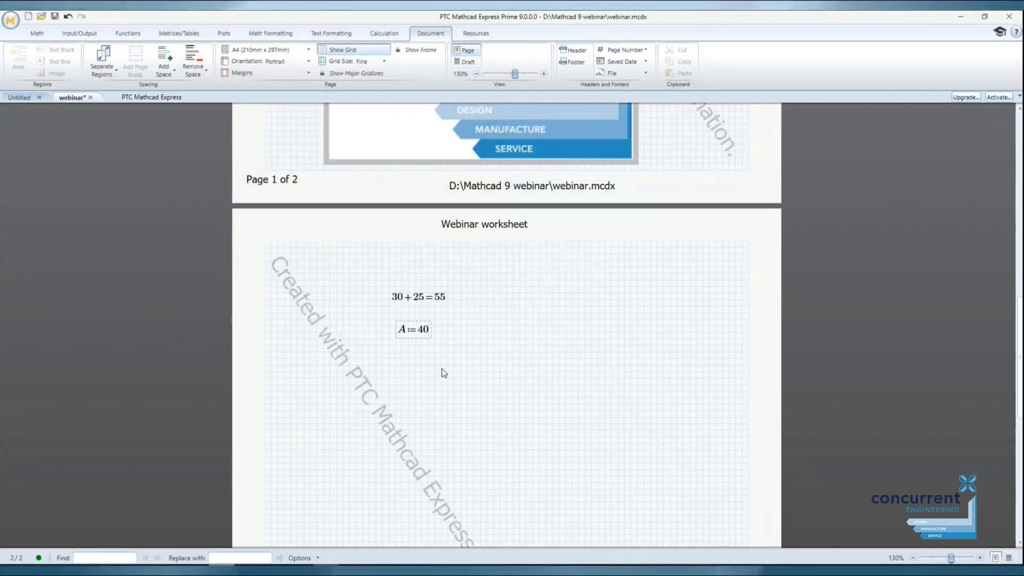
left_click(463, 330)
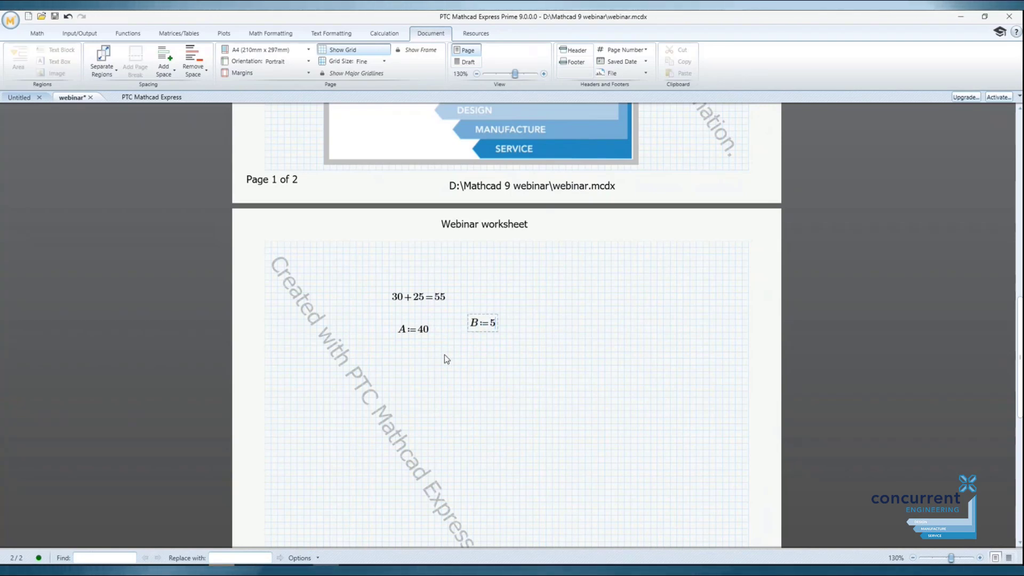
type("cx:=19")
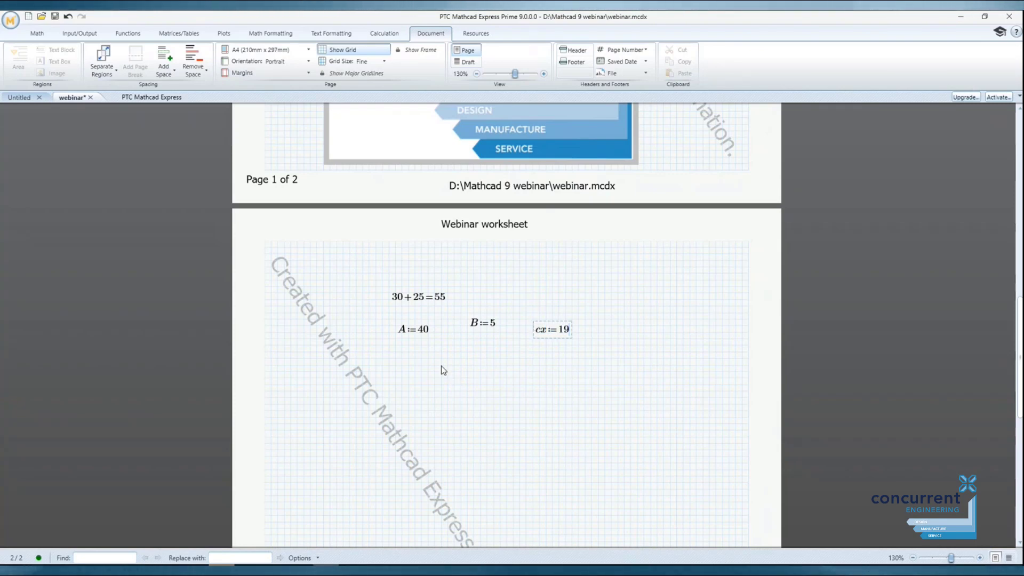
type("A+cx=")
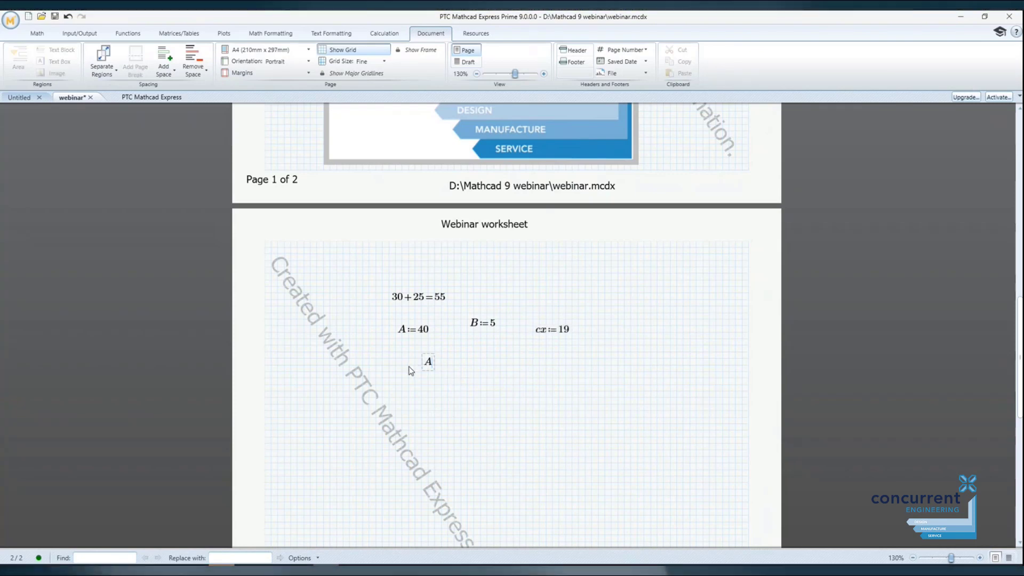
key("Return")
type("B^3")
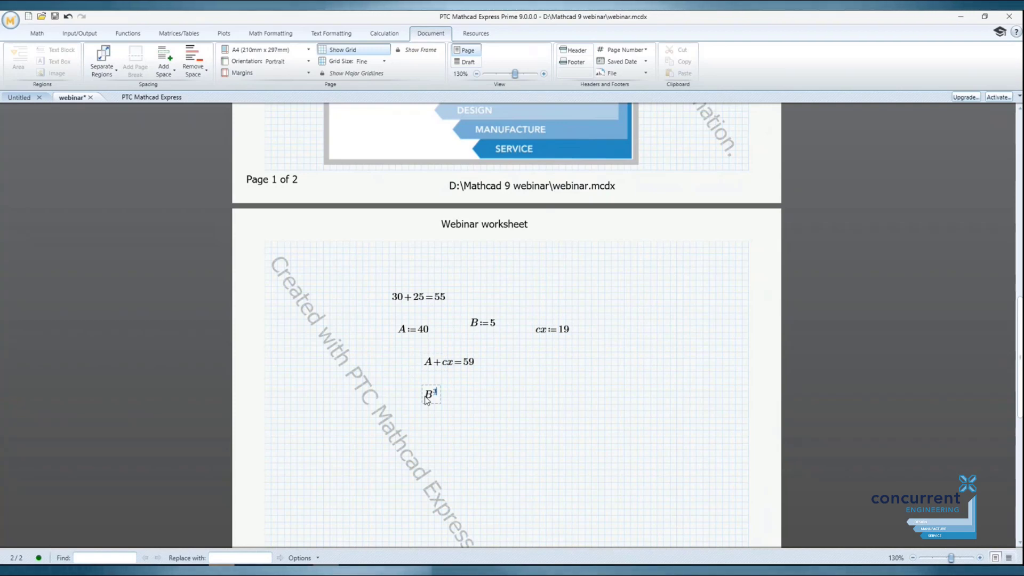
type("=125")
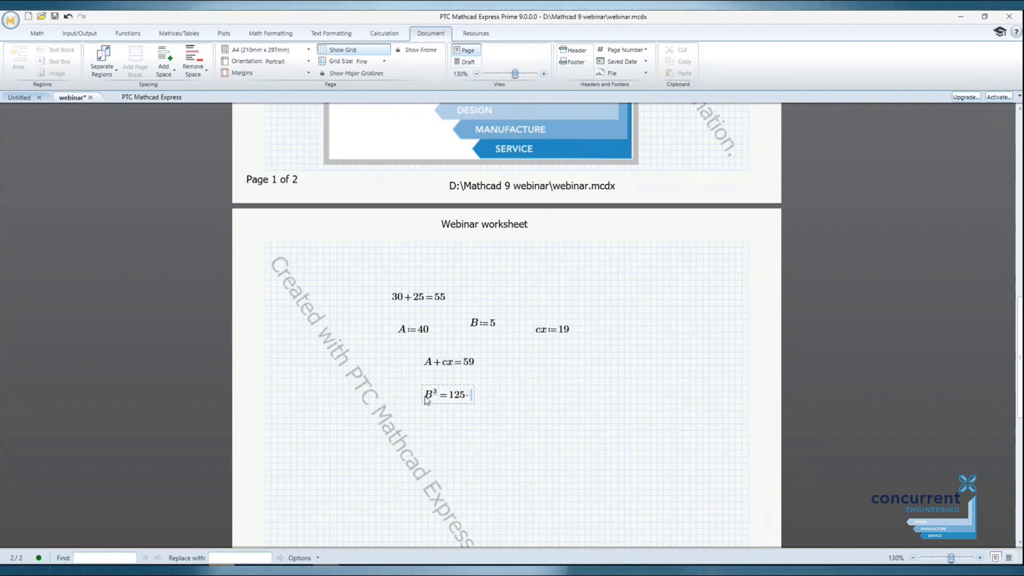
left_click(428, 424)
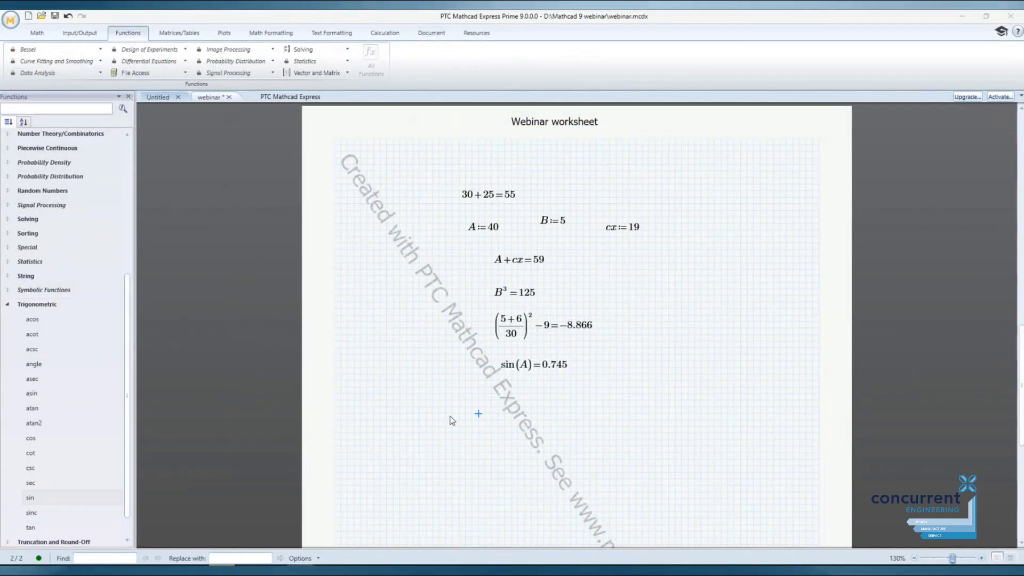
Step: Paste the double integral expression into page 2 with Ctrl+V
left_click(472, 414)
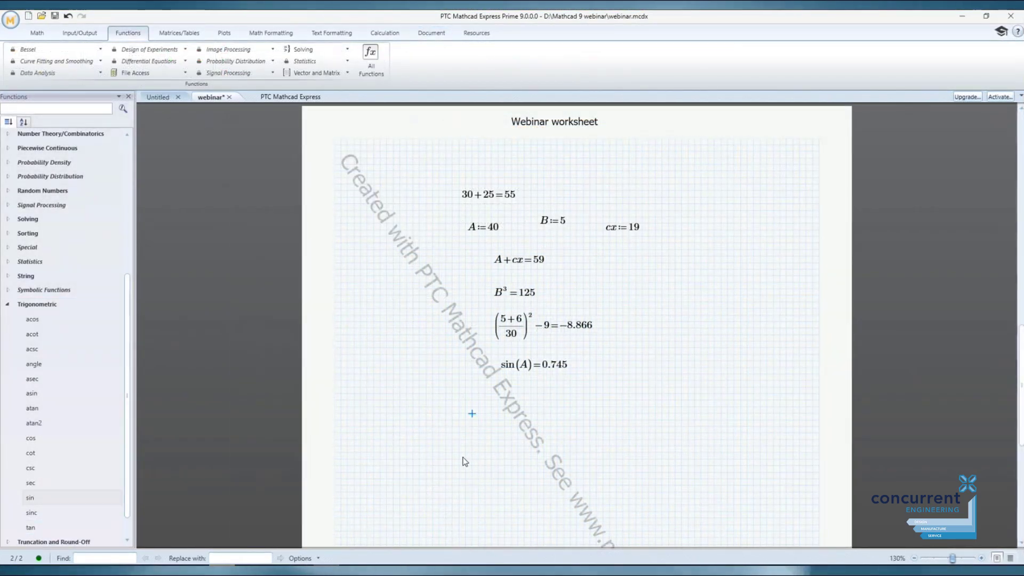
key("ctrl+v")
left_click(439, 382)
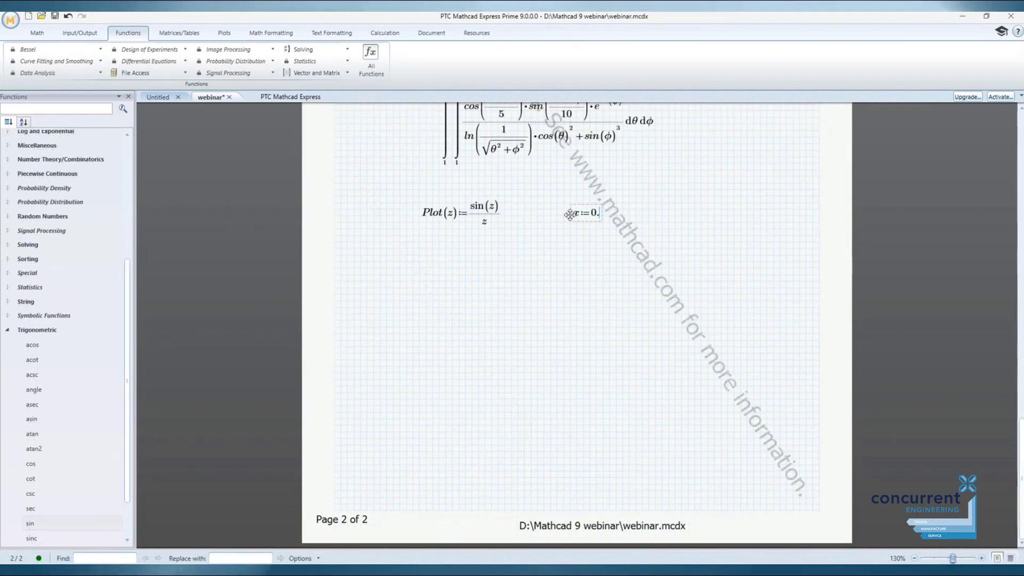
Step: Insert an empty XY plot below the definitions and enlarge it
left_click(432, 281)
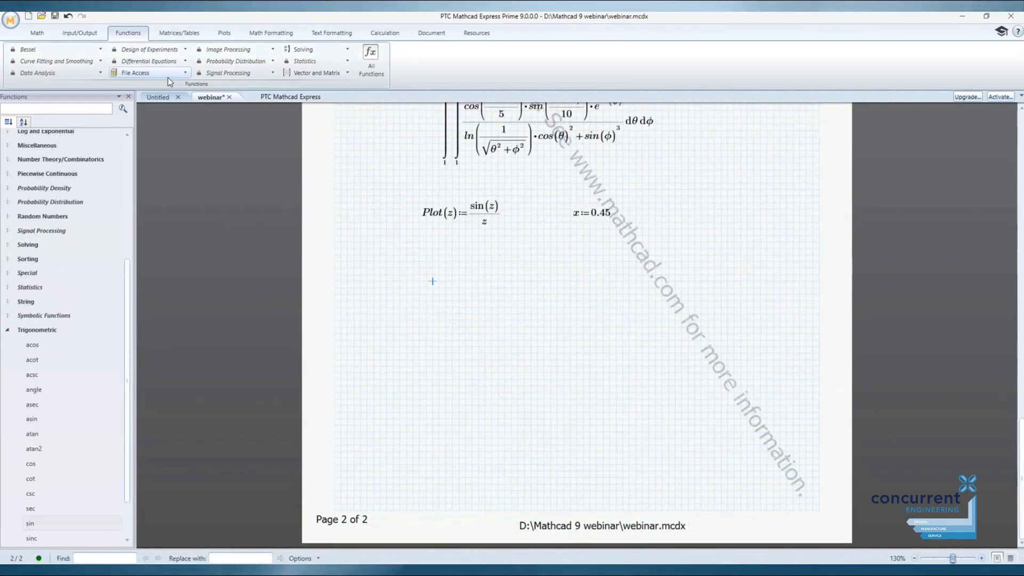
left_click(224, 33)
left_click(17, 60)
left_click(43, 101)
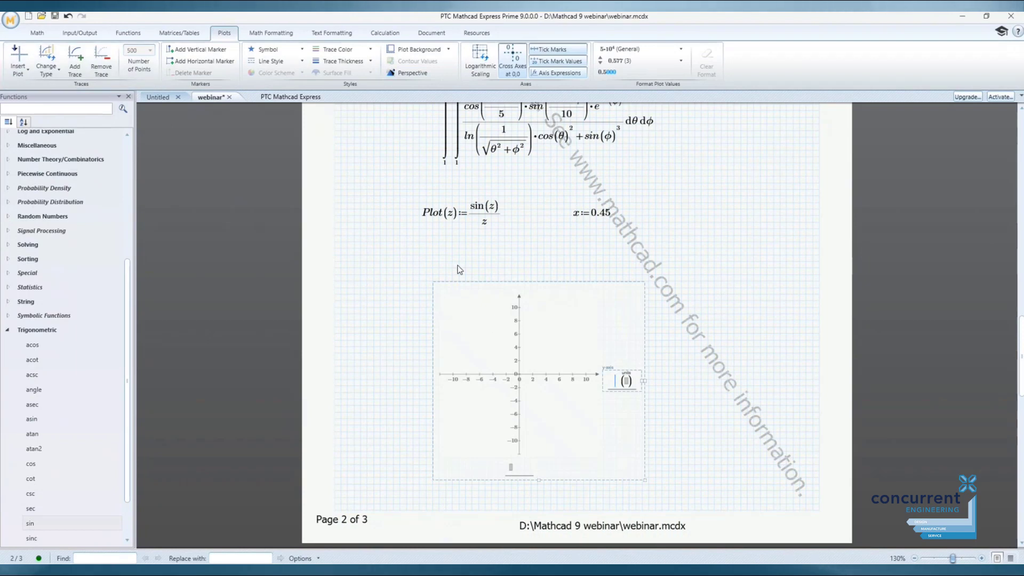
left_click_drag(458, 285, 419, 239)
left_click_drag(606, 434, 713, 484)
Step: Set the plot axes to z on x and Plot(z) on y
left_click(527, 473)
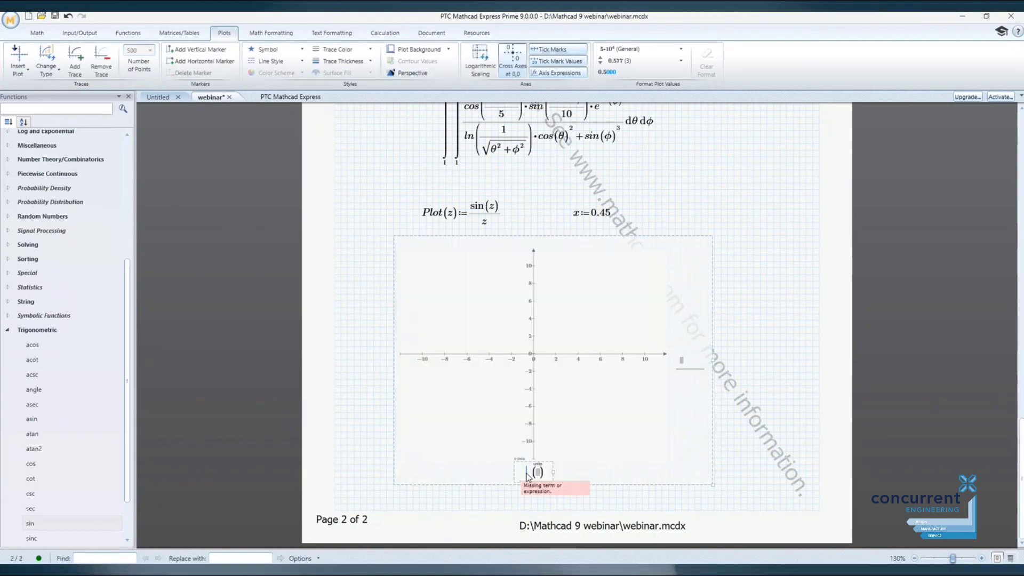
type("z")
left_click(681, 361)
type("Plot")
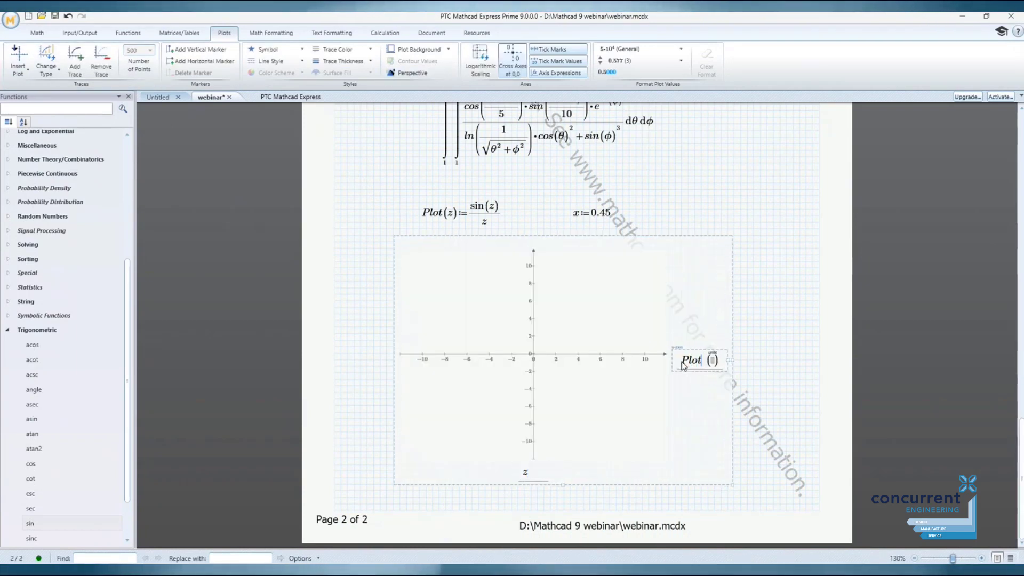
type("(z")
left_click(773, 360)
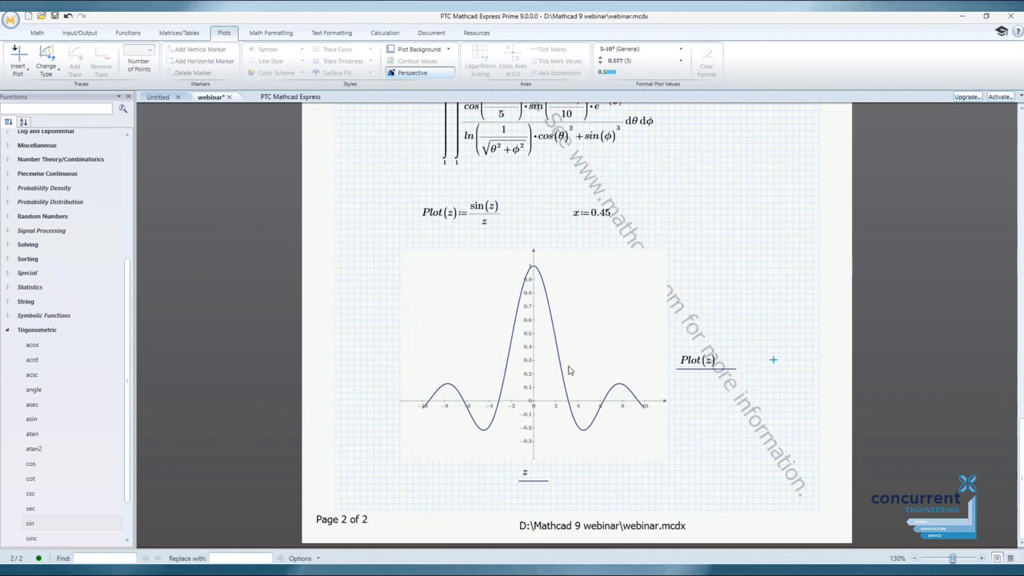
Step: Make the Plot(z) curve green with a thicker line
left_click(570, 370)
left_click(371, 50)
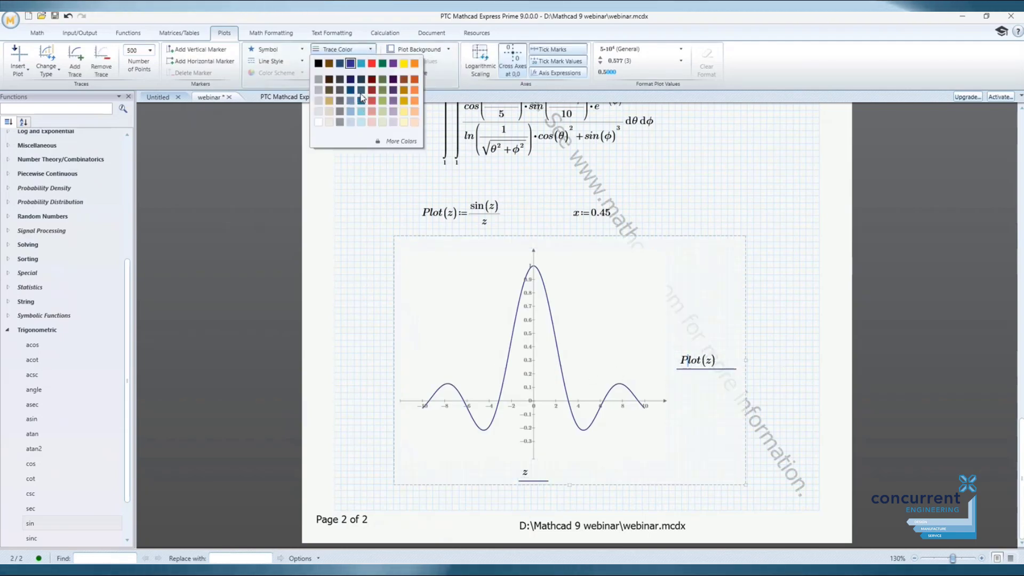
left_click(383, 83)
left_click(370, 61)
left_click(329, 100)
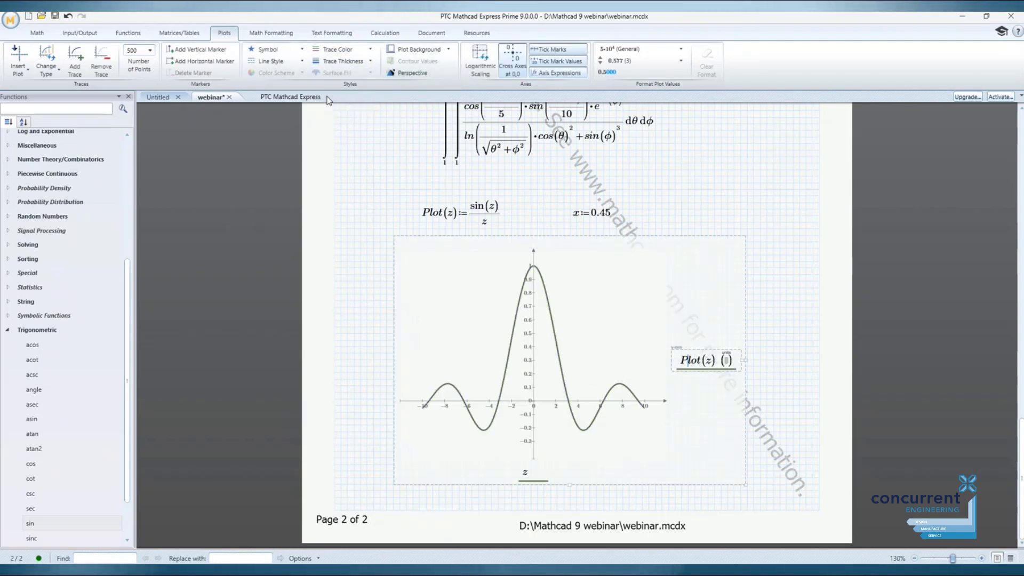
Step: Add x as a second y-axis trace, coloured red with a thicker line
key("comma")
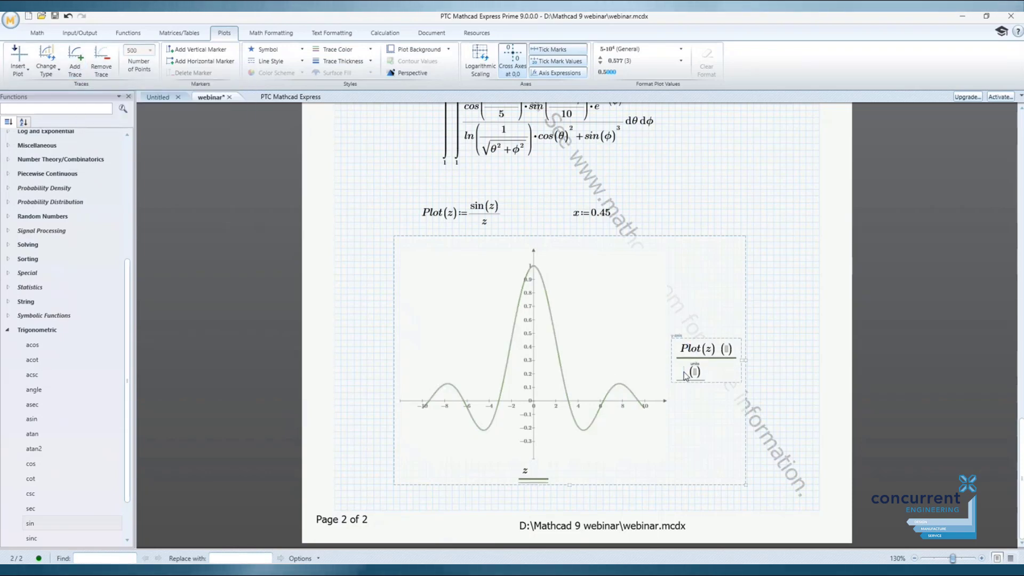
type("x")
left_click(370, 50)
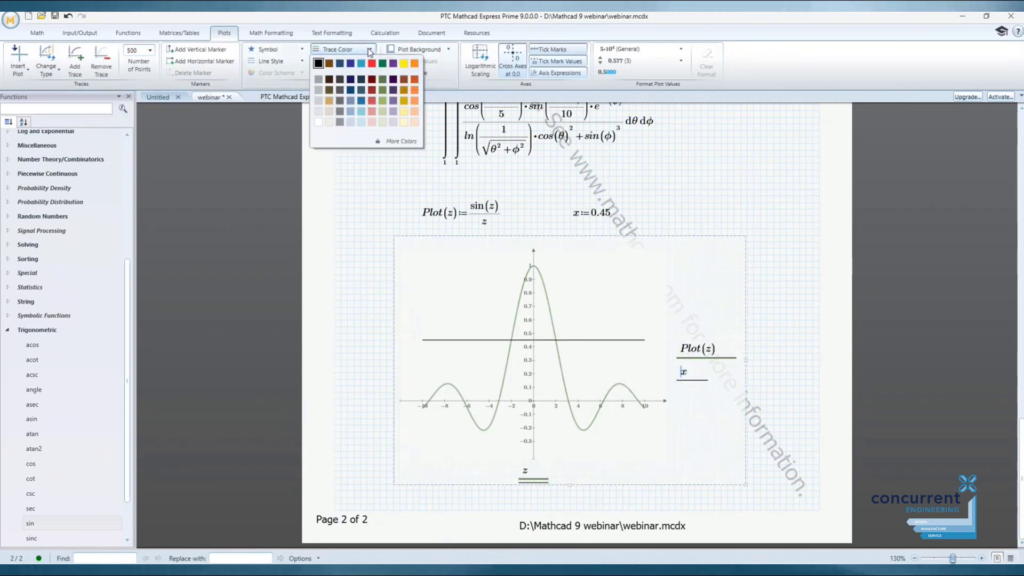
left_click(373, 68)
left_click(281, 62)
left_click(269, 79)
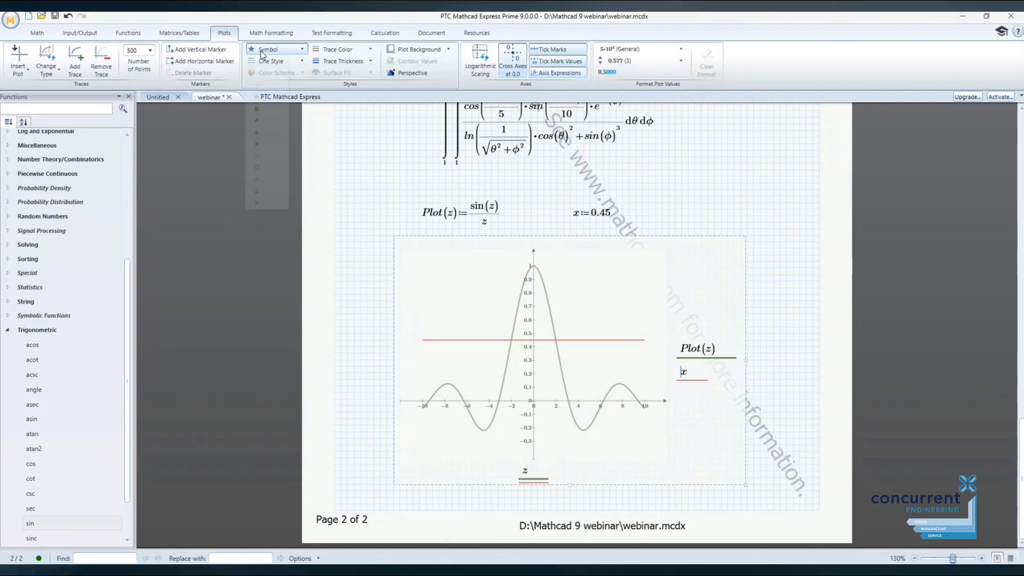
left_click(281, 62)
left_click(258, 88)
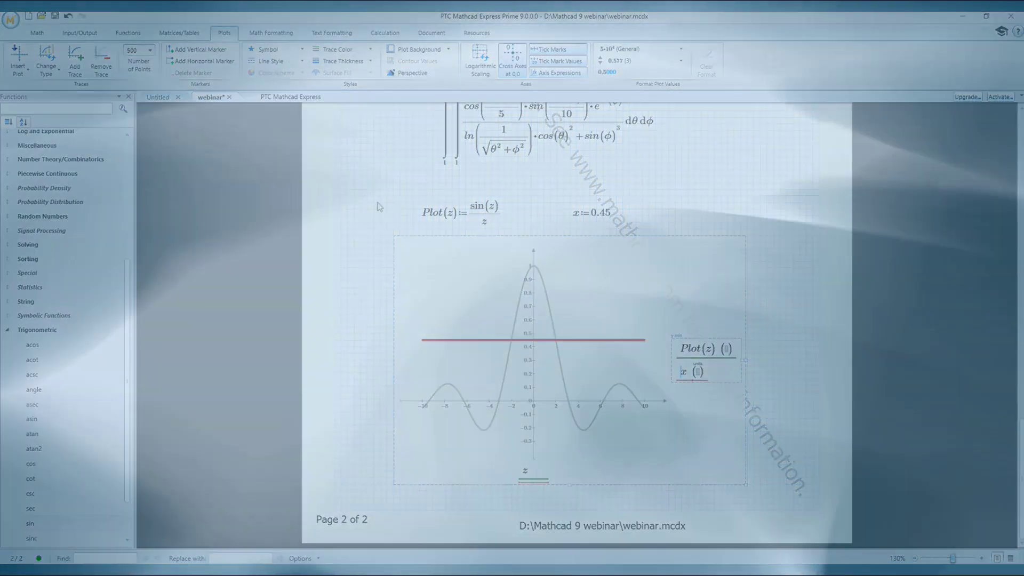